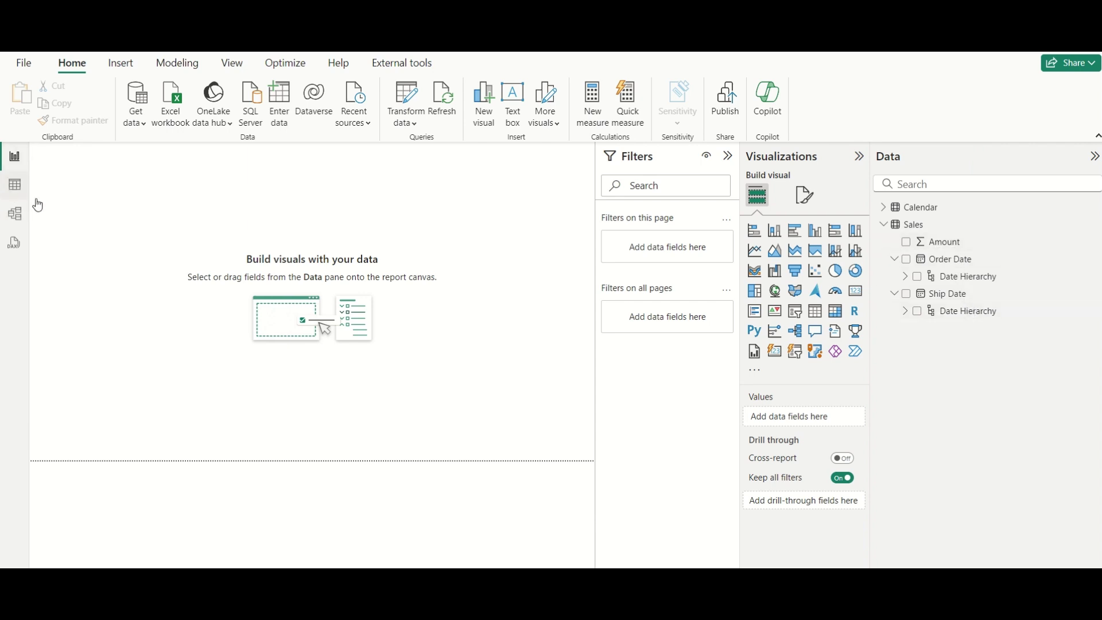
# Examine the rows of the Sales table and the Calendar table in the data grid
pyautogui.click(15, 184)
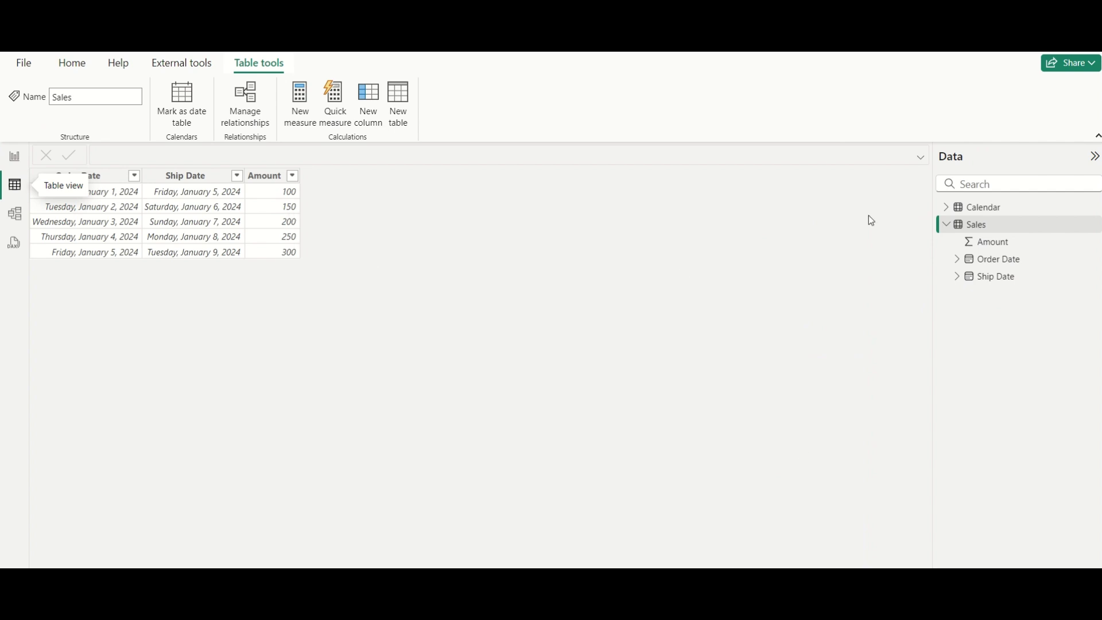
pyautogui.click(968, 208)
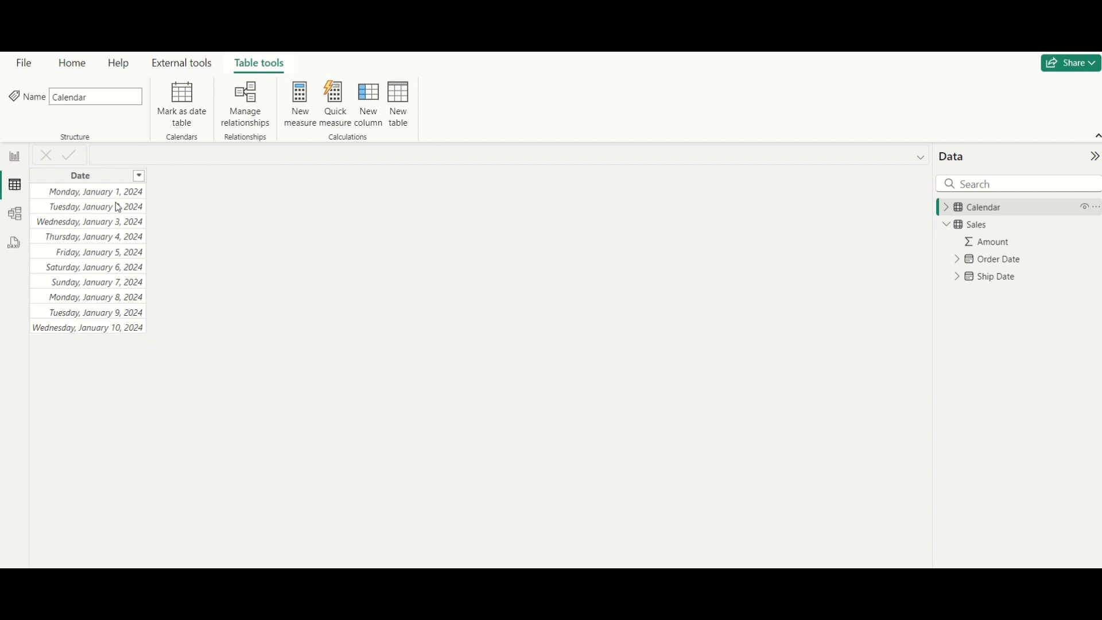
# Create an active one-to-many relationship from Calendar Date to Sales Order Date with Single cross-filter direction
pyautogui.click(18, 214)
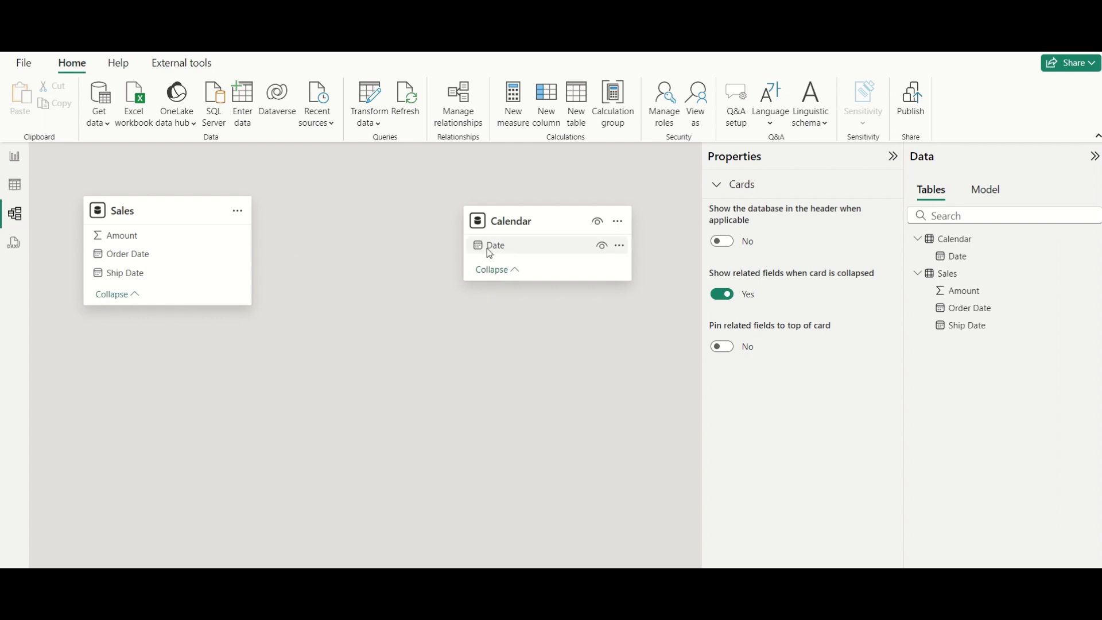
pyautogui.moveTo(150, 218)
pyautogui.moveTo(503, 245); pyautogui.dragTo(372, 291)
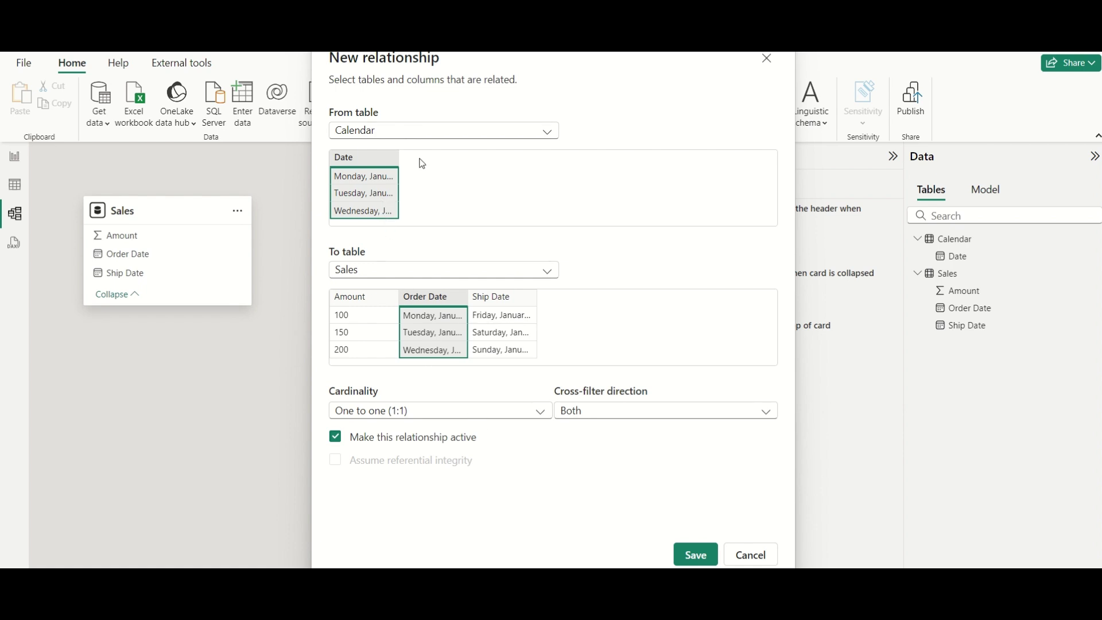
pyautogui.click(493, 422)
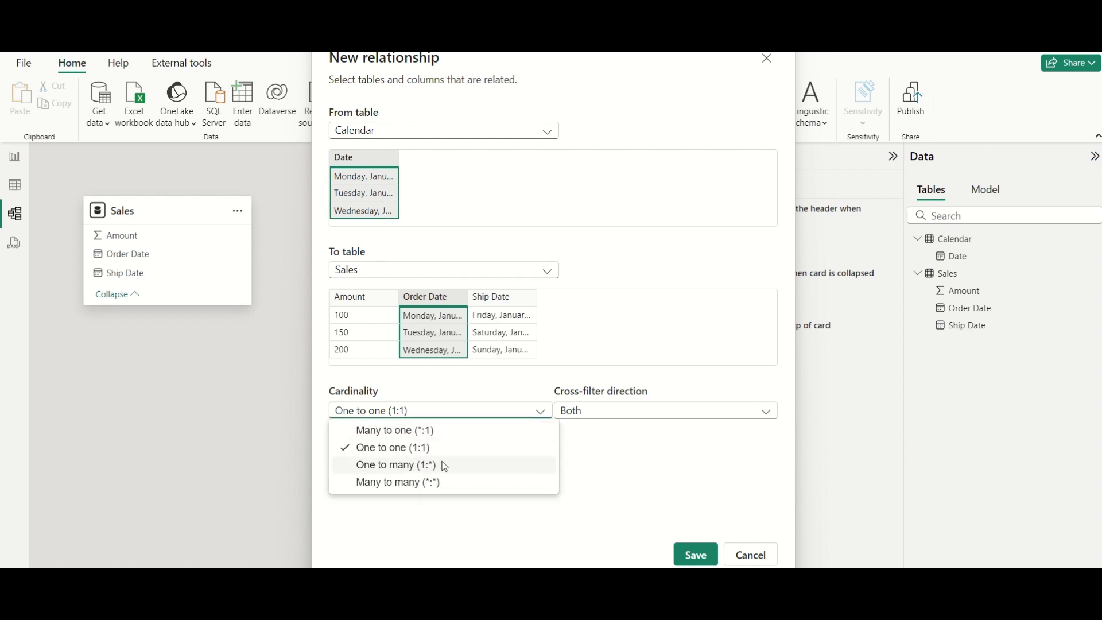
pyautogui.click(444, 463)
pyautogui.click(599, 416)
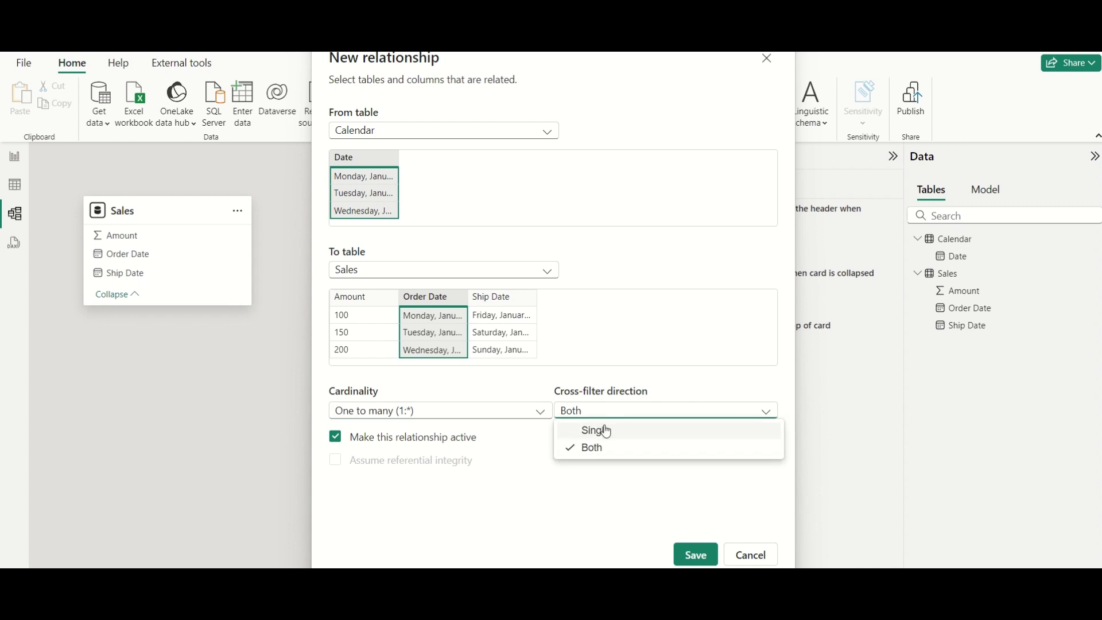
pyautogui.click(600, 433)
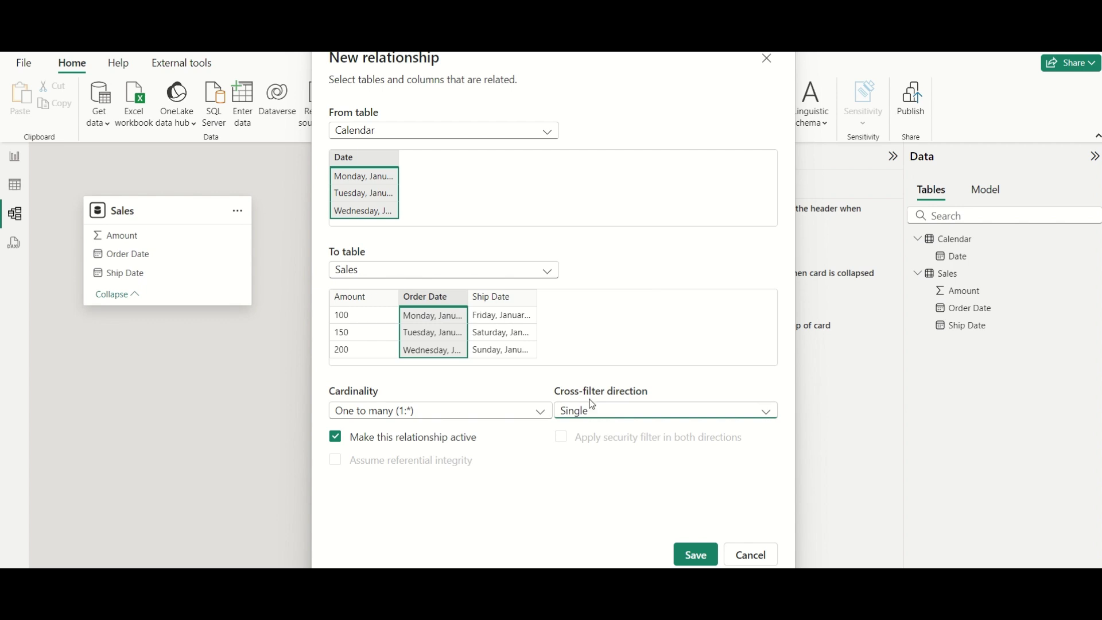
pyautogui.click(696, 555)
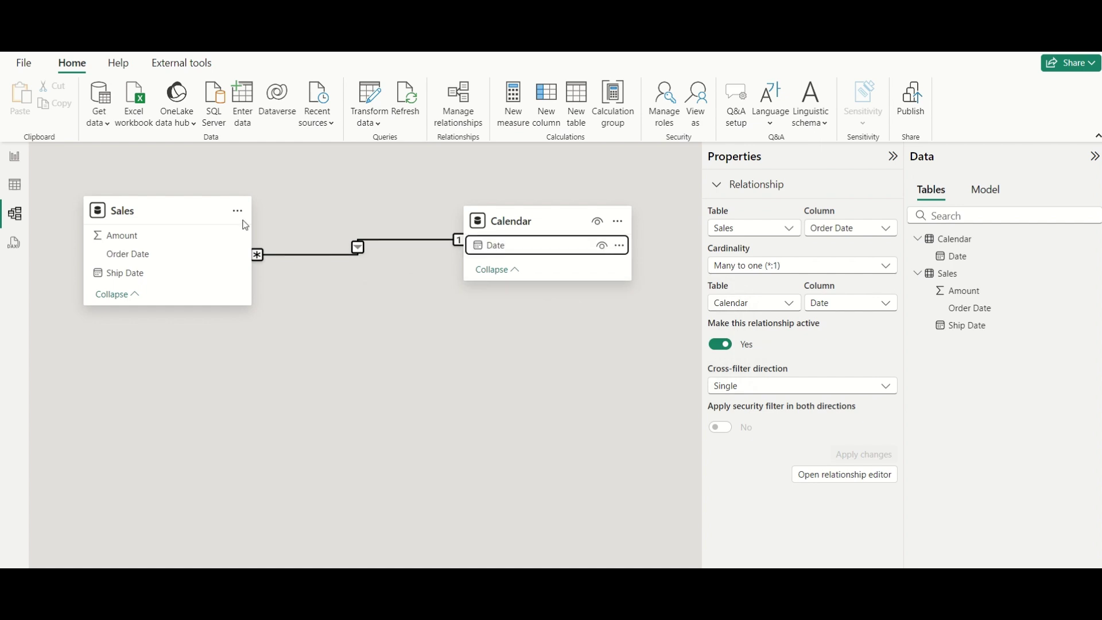
# Add a measure to the Sales table: Total Sales by Order Date = SUM(Sales[Amount])
pyautogui.click(16, 157)
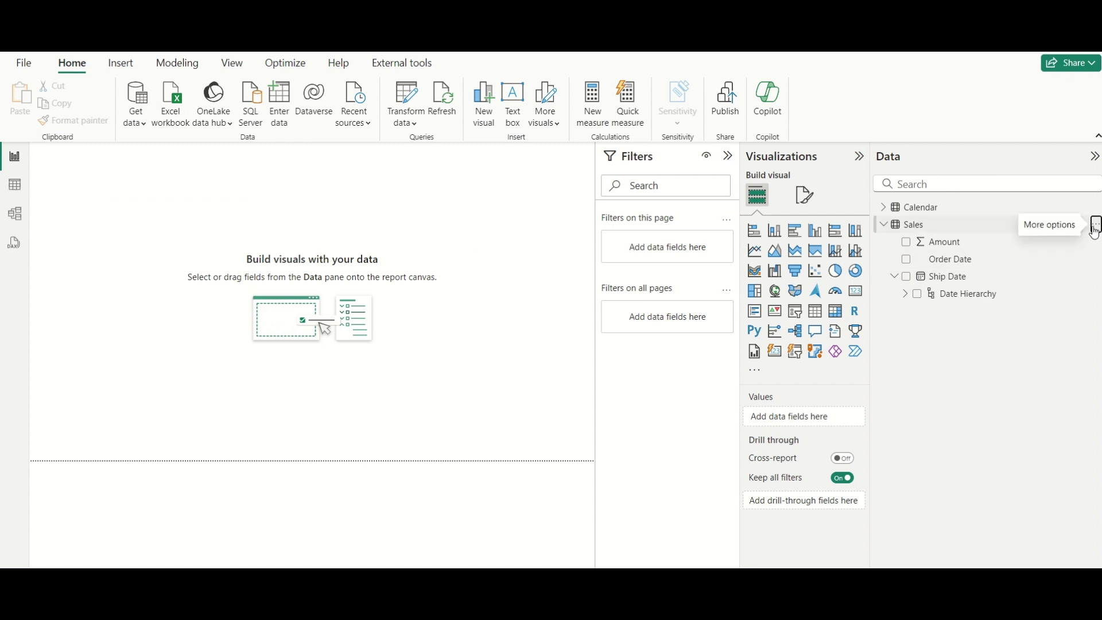
pyautogui.click(1096, 227)
pyautogui.press('Escape')
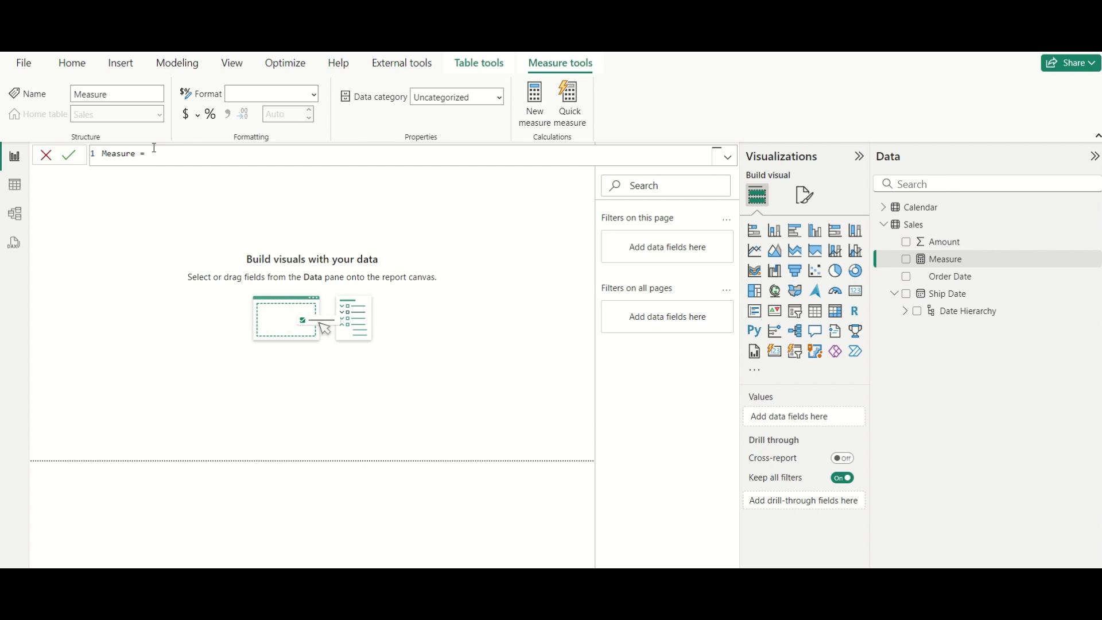
pyautogui.write('Total Sales')
pyautogui.write('SUM(')
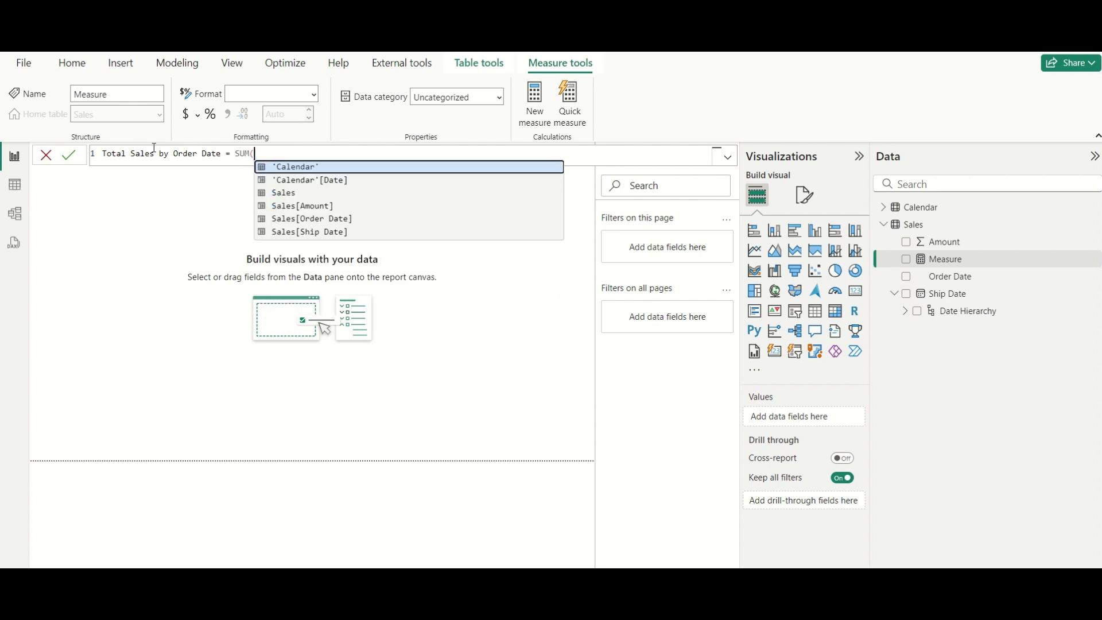
pyautogui.press('Down')
pyautogui.press('Down')
pyautogui.press('Down')
pyautogui.press('Tab')
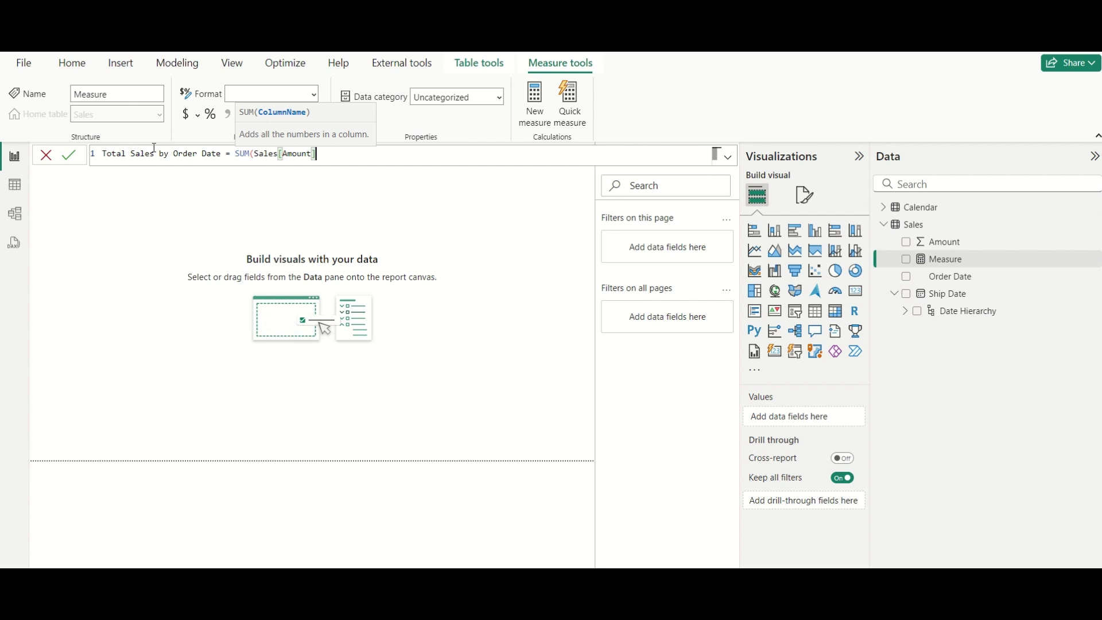
pyautogui.write(')')
pyautogui.press('Return')
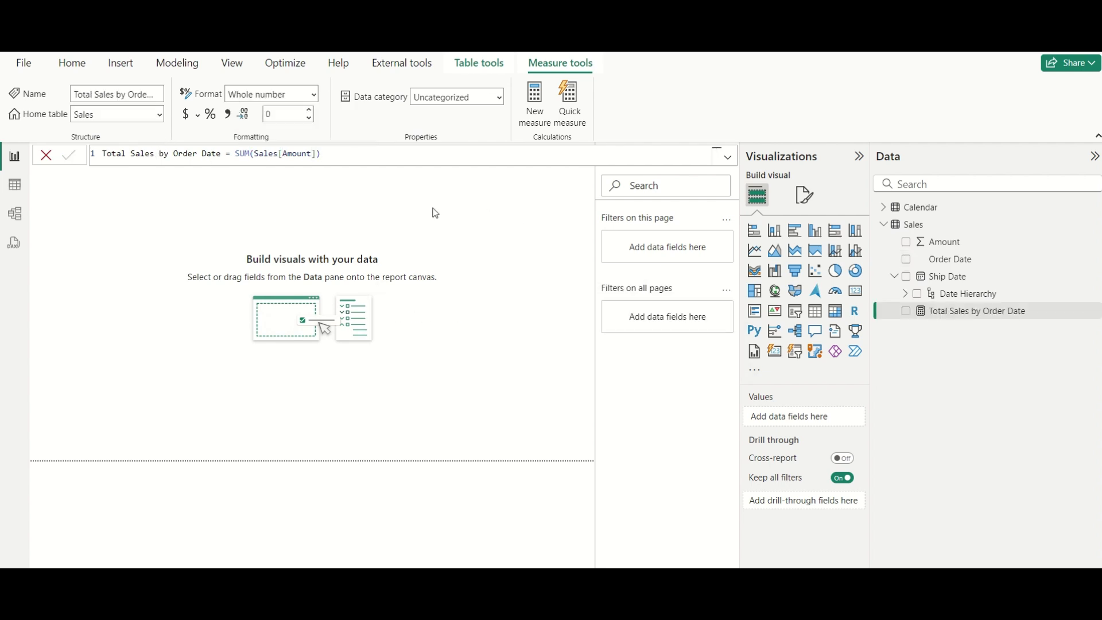
# Build an enlarged table visual on the report page with the Calendar Date hierarchy and the Total Sales by Order Date measure
pyautogui.click(385, 205)
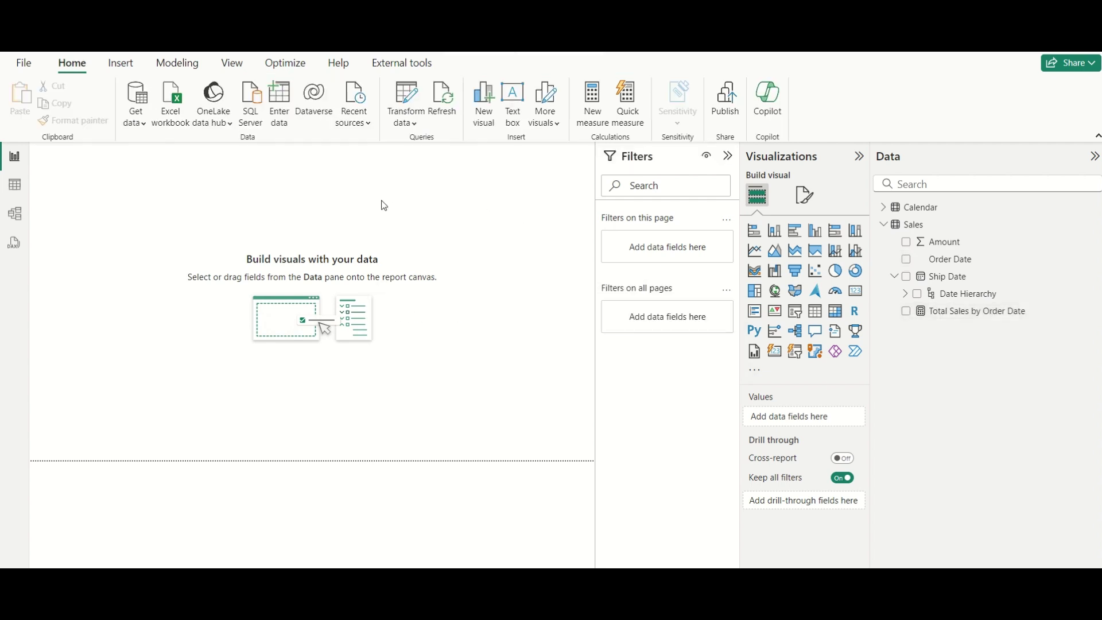
pyautogui.click(887, 208)
pyautogui.click(906, 224)
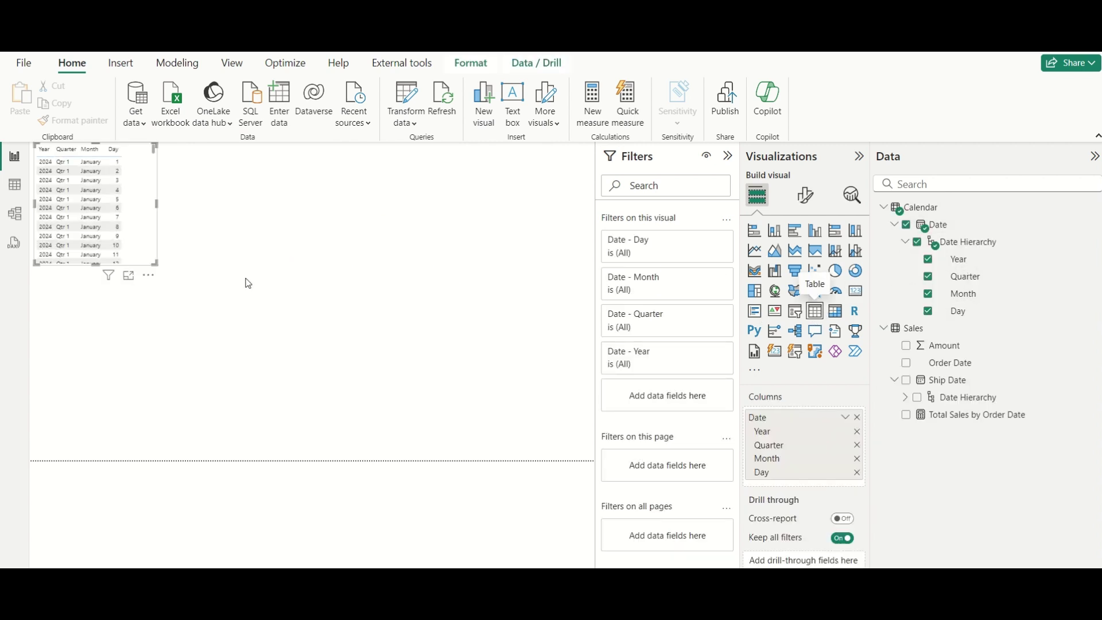
pyautogui.moveTo(185, 290); pyautogui.dragTo(336, 332)
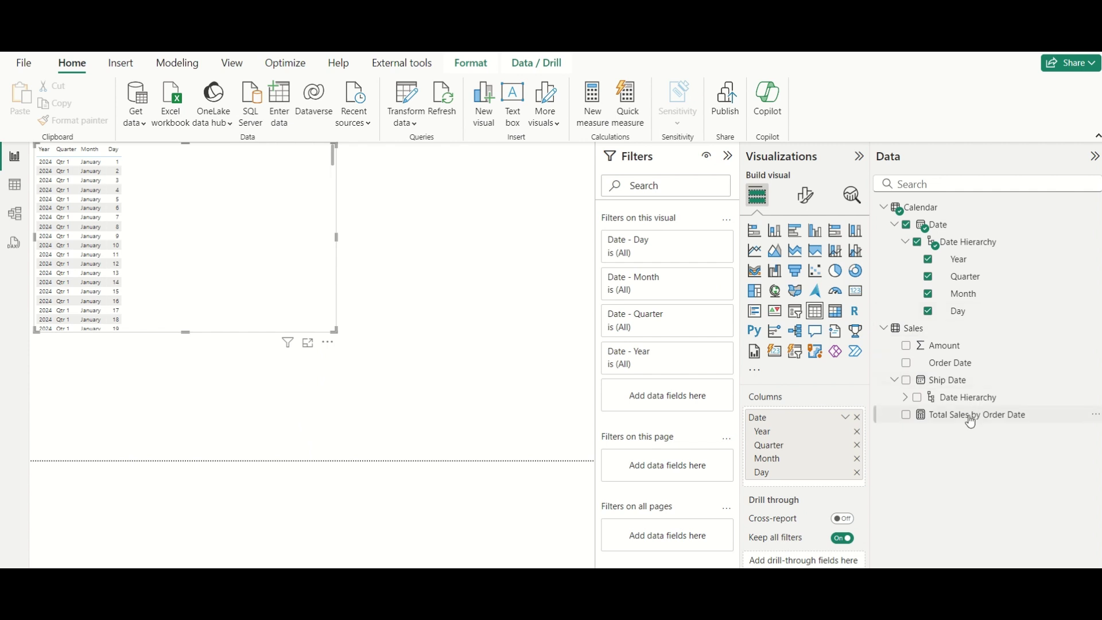
pyautogui.click(907, 415)
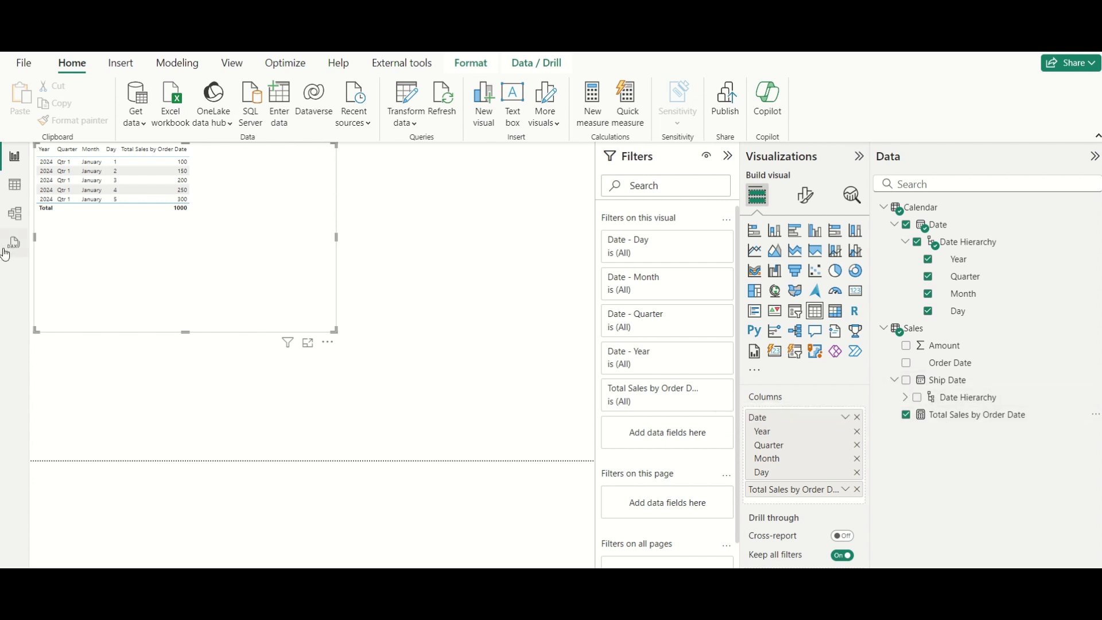
# Inspect the settings of the relationship between Sales Order Date and Calendar Date in the model, leaving them unedited
pyautogui.click(7, 218)
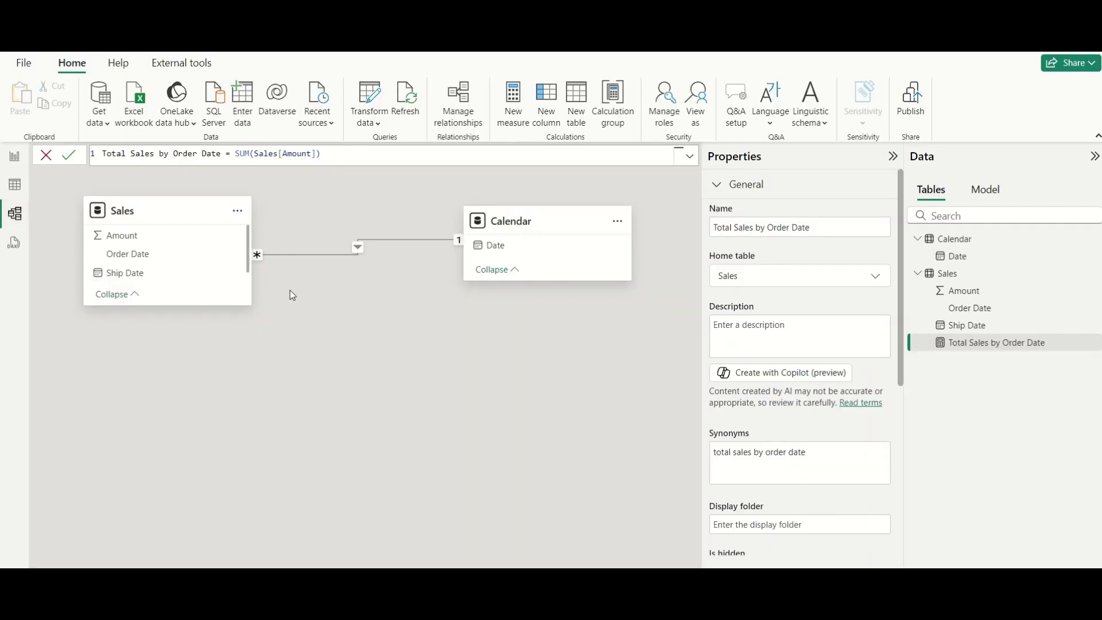
pyautogui.click(554, 396)
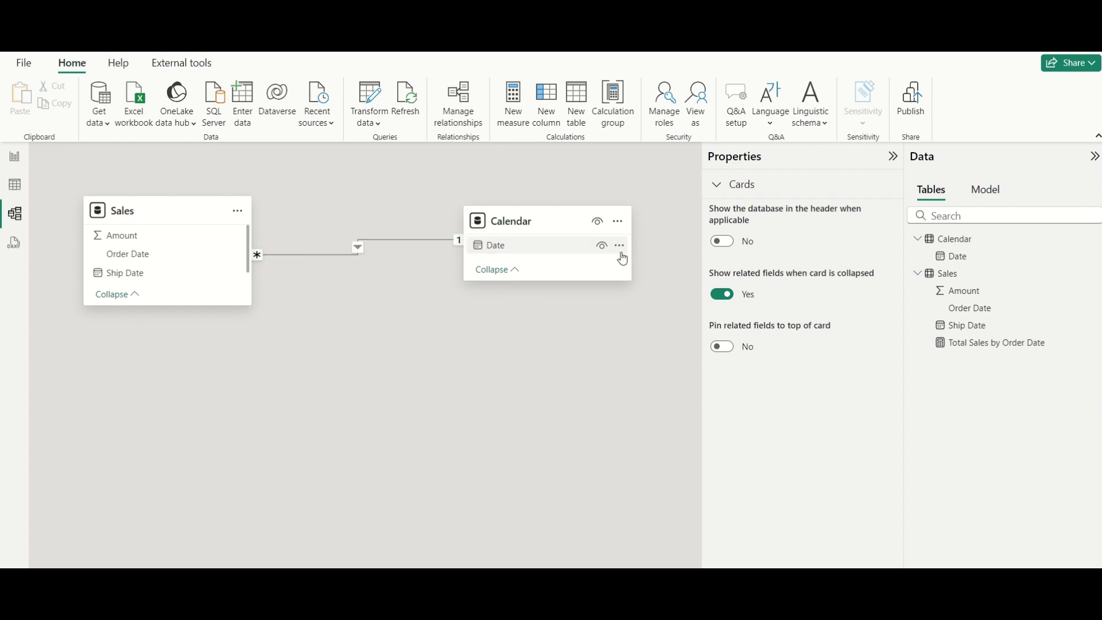
pyautogui.moveTo(569, 217)
pyautogui.click(441, 241)
pyautogui.doubleClick(441, 241)
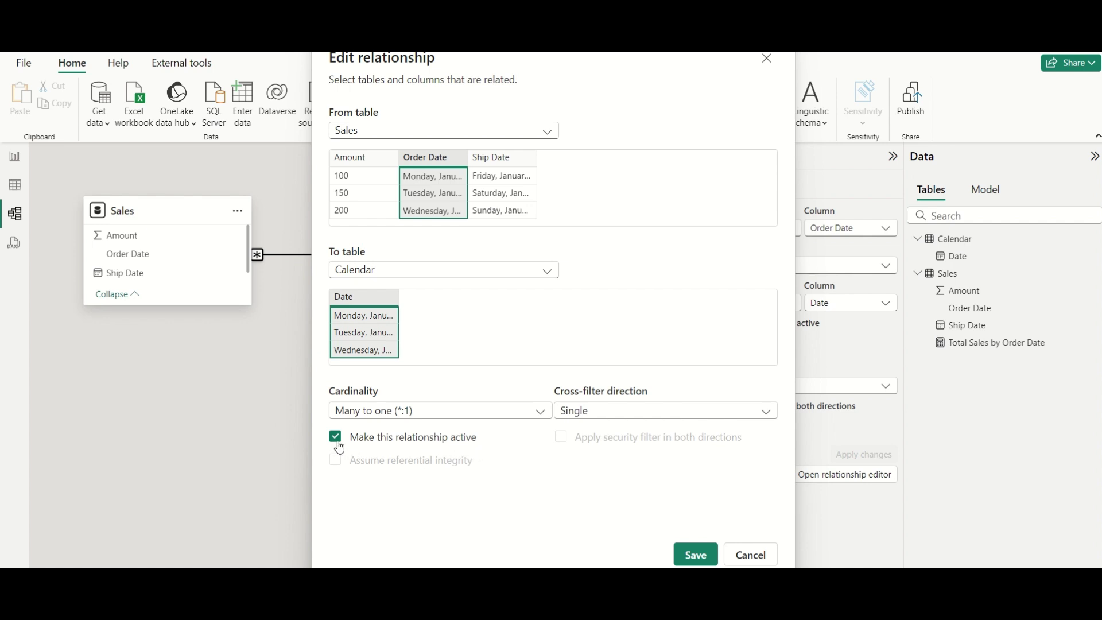
pyautogui.click(753, 556)
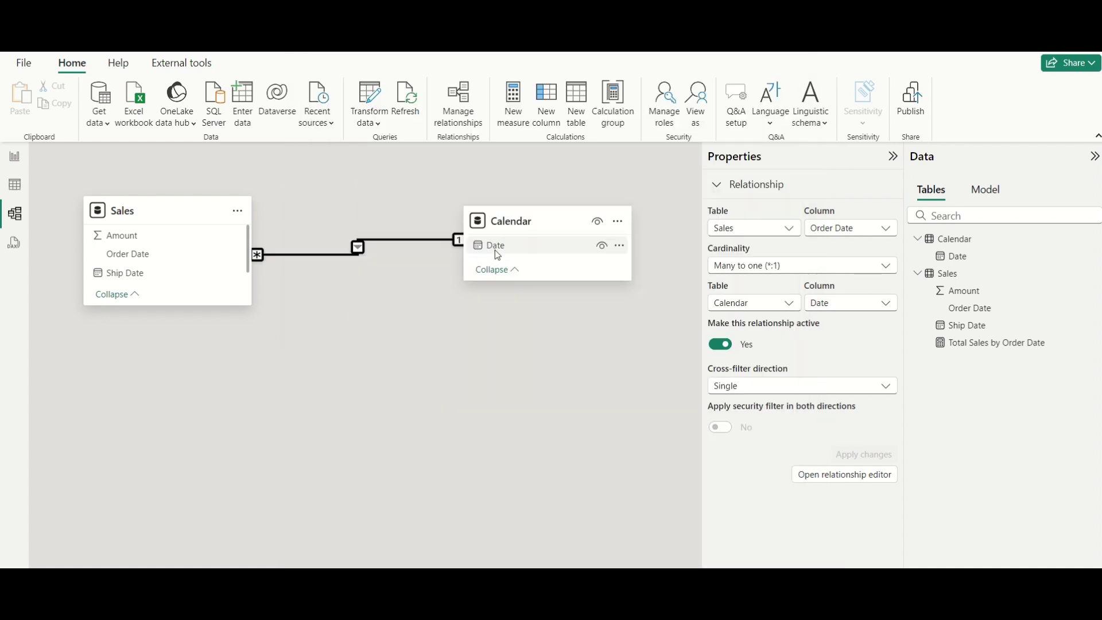
# Create an inactive one-to-many relationship from Calendar Date to Sales Ship Date with Single cross-filter direction
pyautogui.moveTo(497, 248); pyautogui.dragTo(193, 275)
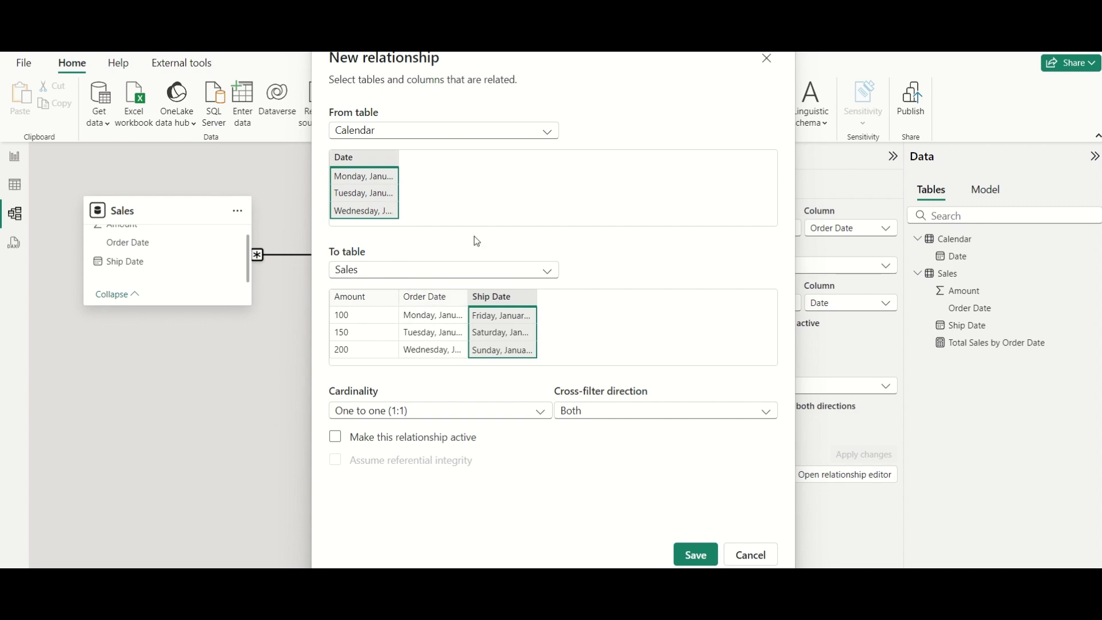
pyautogui.click(599, 413)
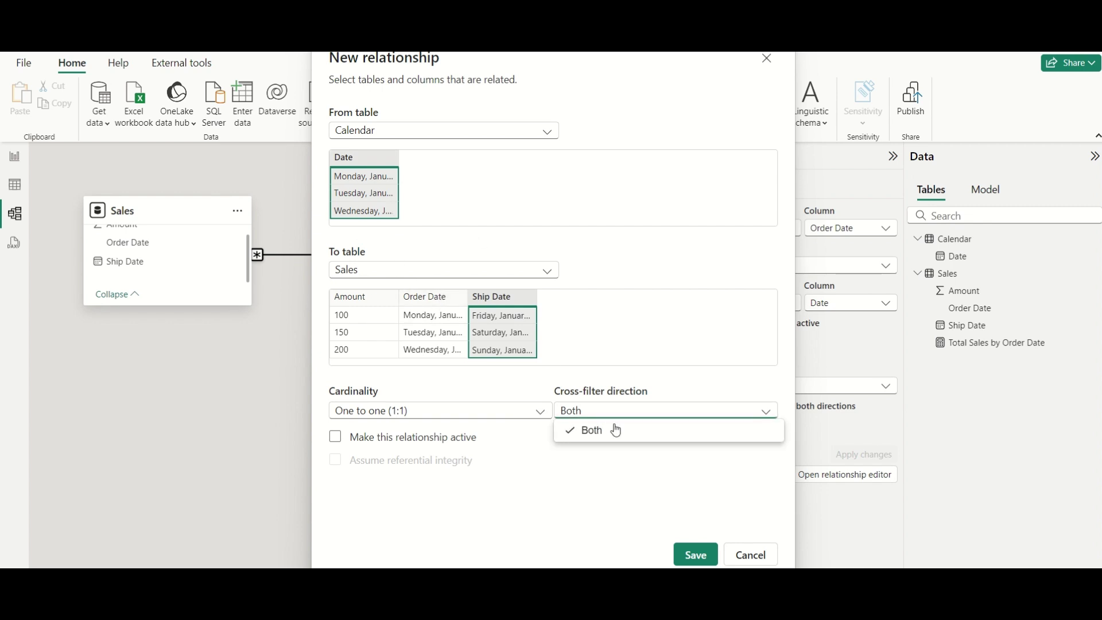
pyautogui.click(428, 415)
pyautogui.click(422, 414)
pyautogui.click(423, 462)
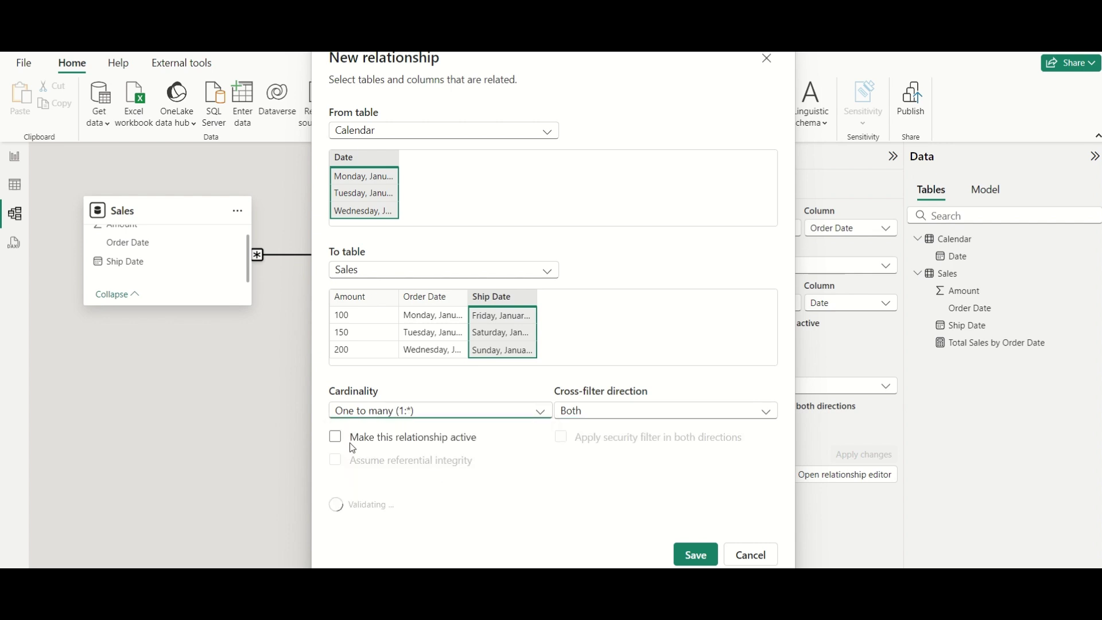
pyautogui.click(640, 410)
pyautogui.click(630, 431)
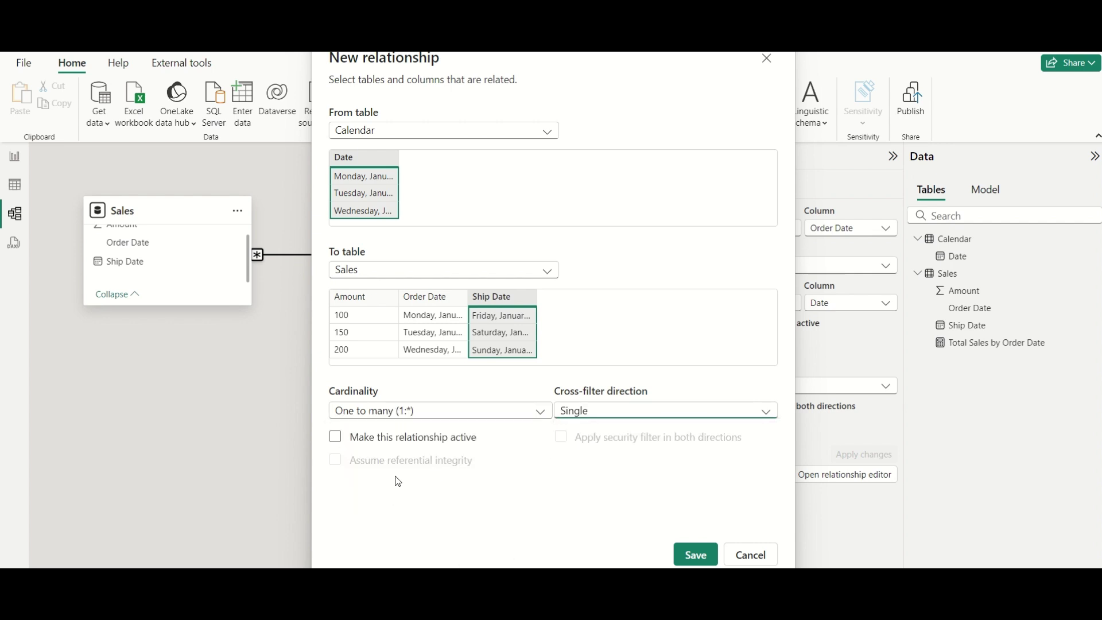
pyautogui.click(409, 443)
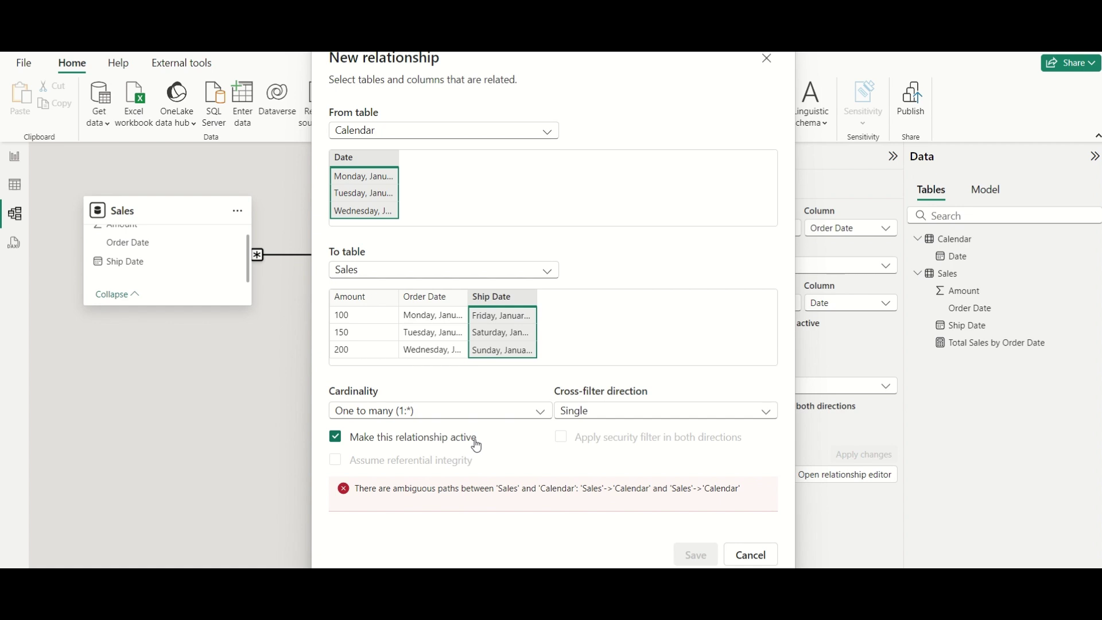
pyautogui.click(494, 452)
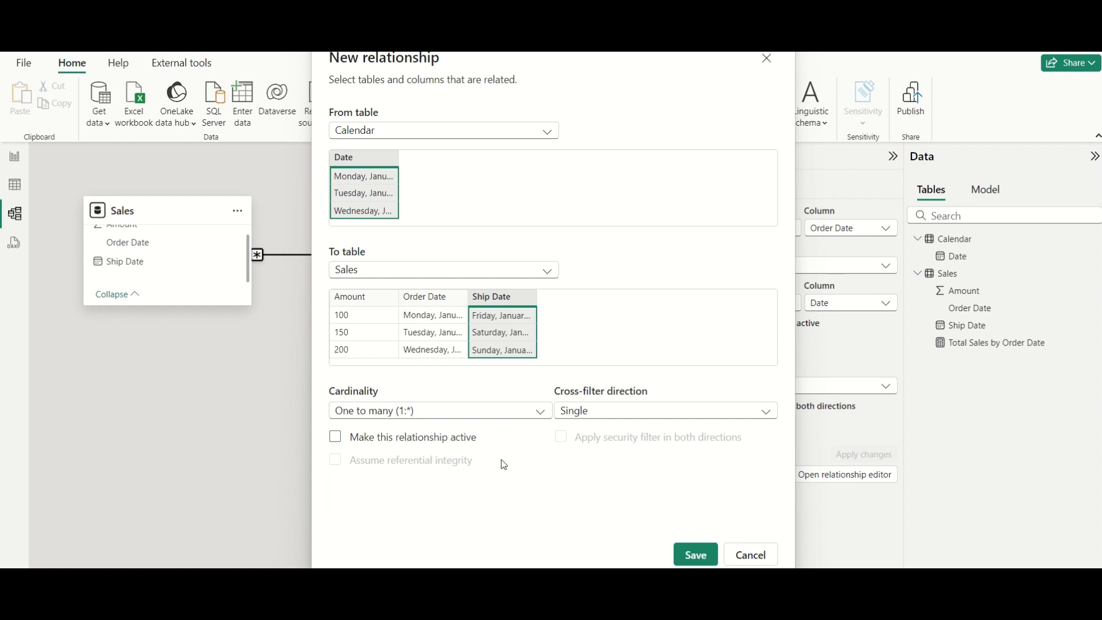
pyautogui.click(696, 555)
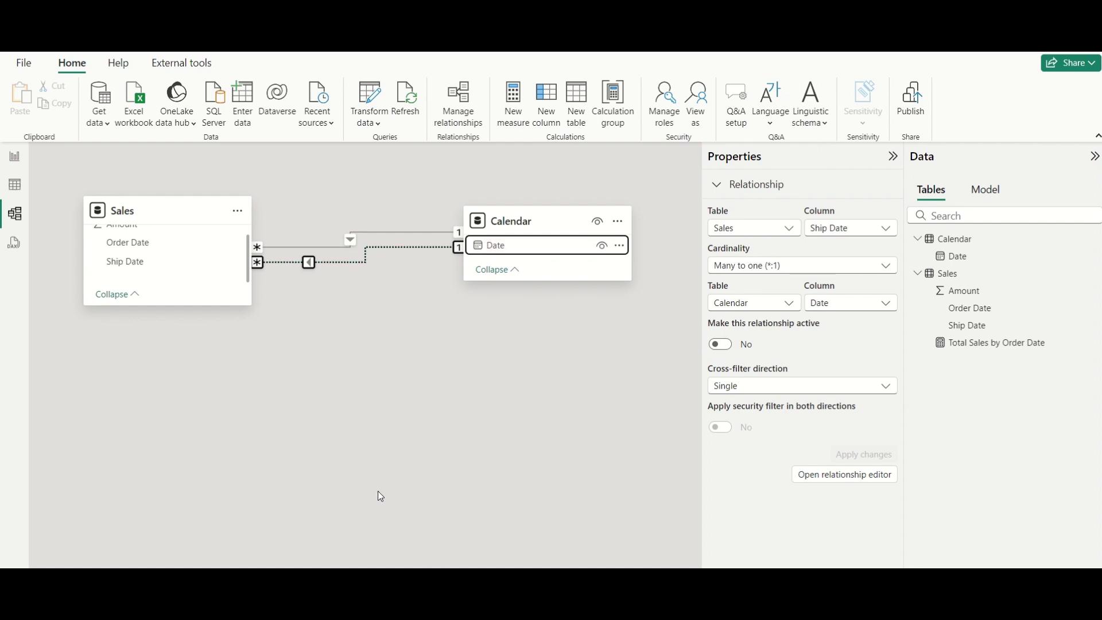
# Add a new measure to the Sales table from the report and name it Total Sales by Shipping Date
pyautogui.click(15, 156)
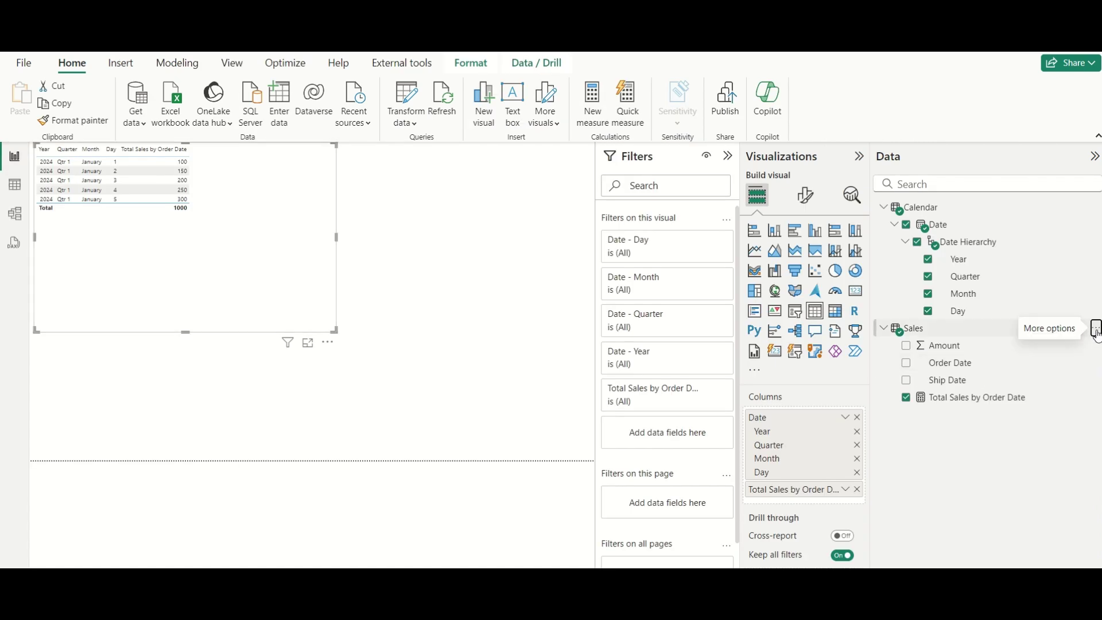
pyautogui.click(1092, 329)
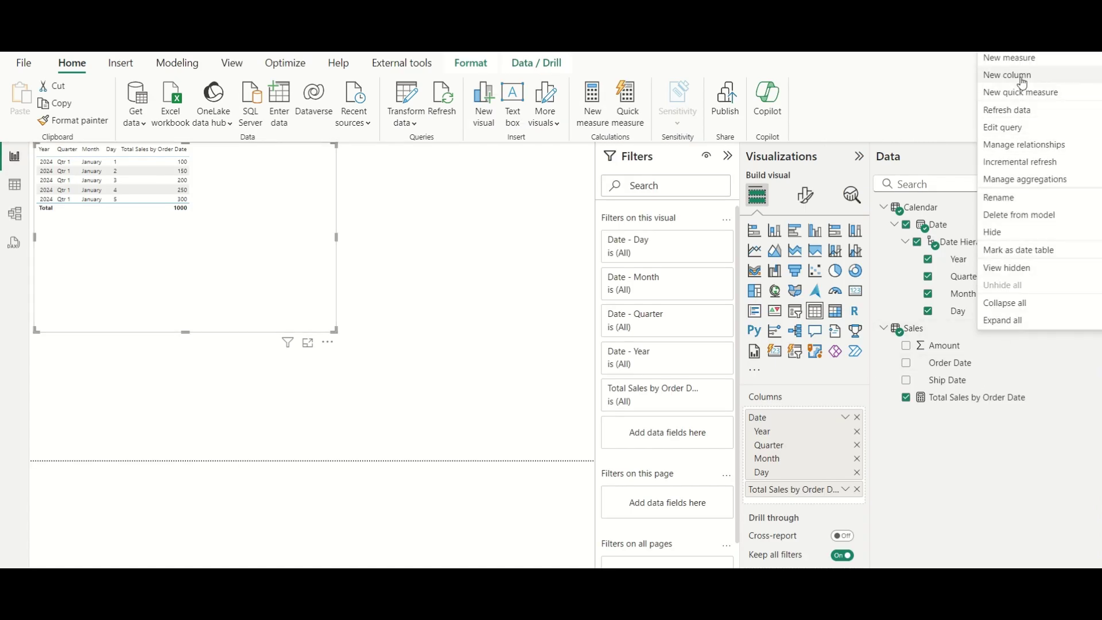
pyautogui.click(1022, 58)
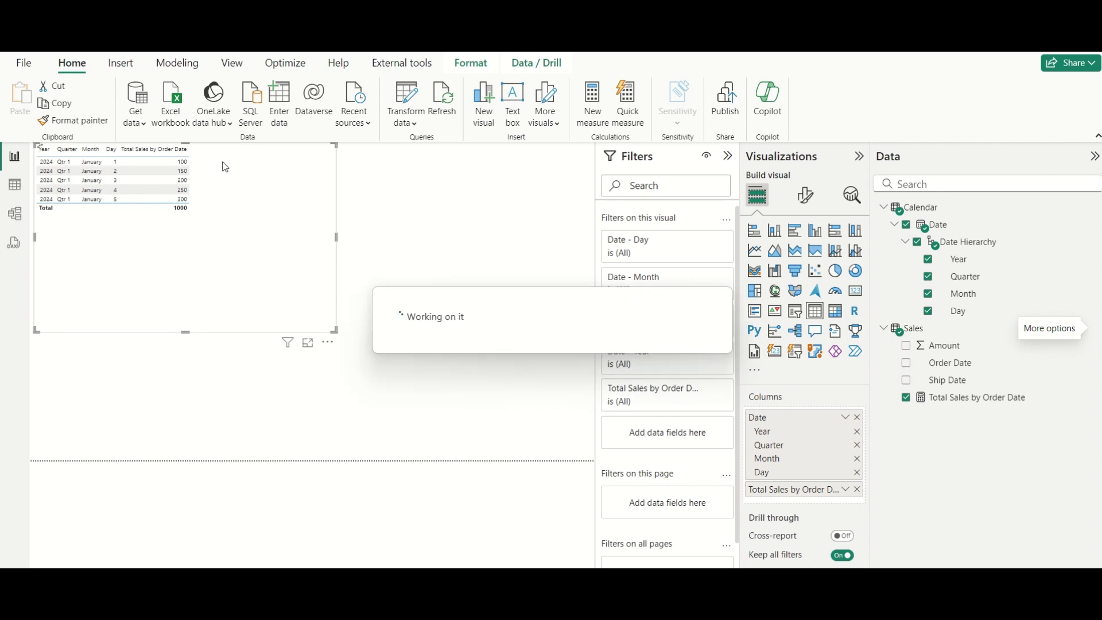
pyautogui.click(163, 152)
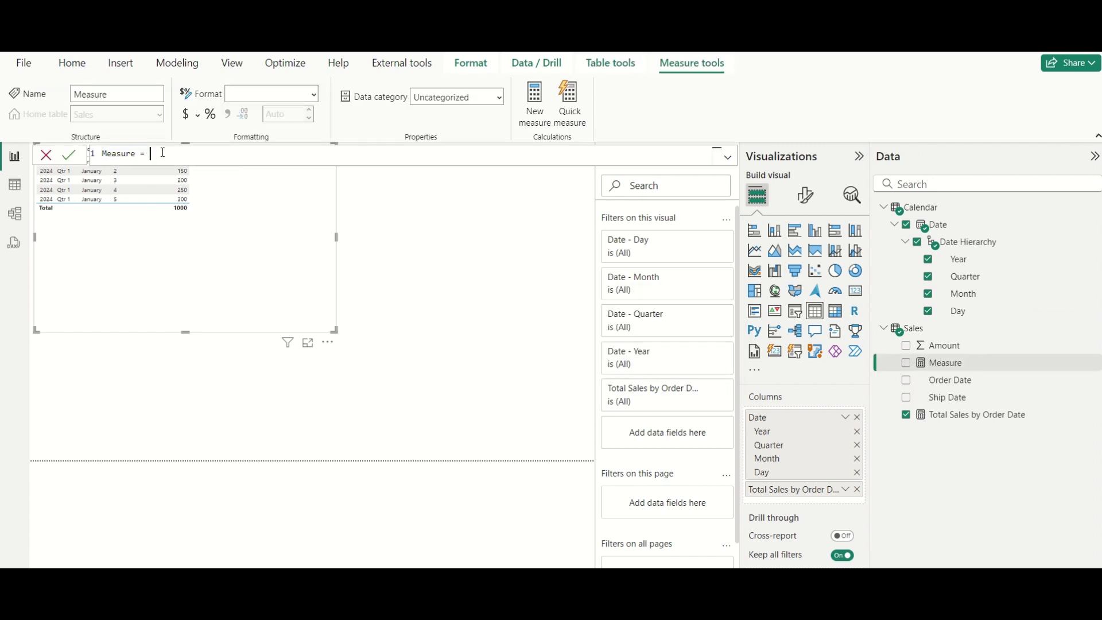
pyautogui.doubleClick(127, 151)
pyautogui.write('Total Sales by Shipping Dat')
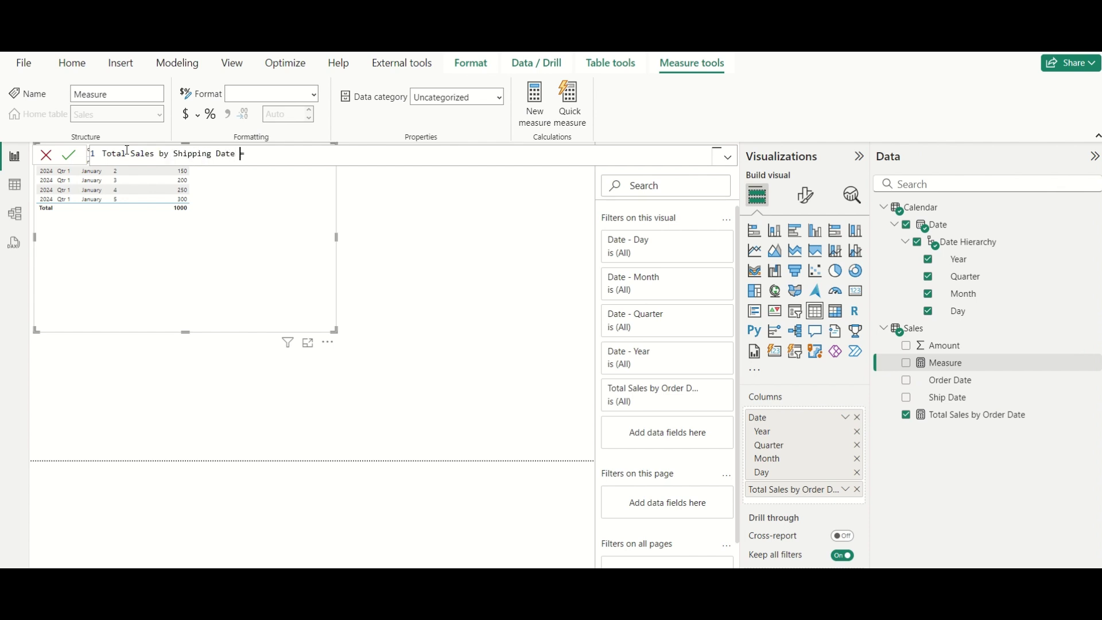
# Start the Total Sales by Shipping Date formula with CALCULATE, using SUM(Sales[Amount]) as its expression
pyautogui.write('CALCULATE(')
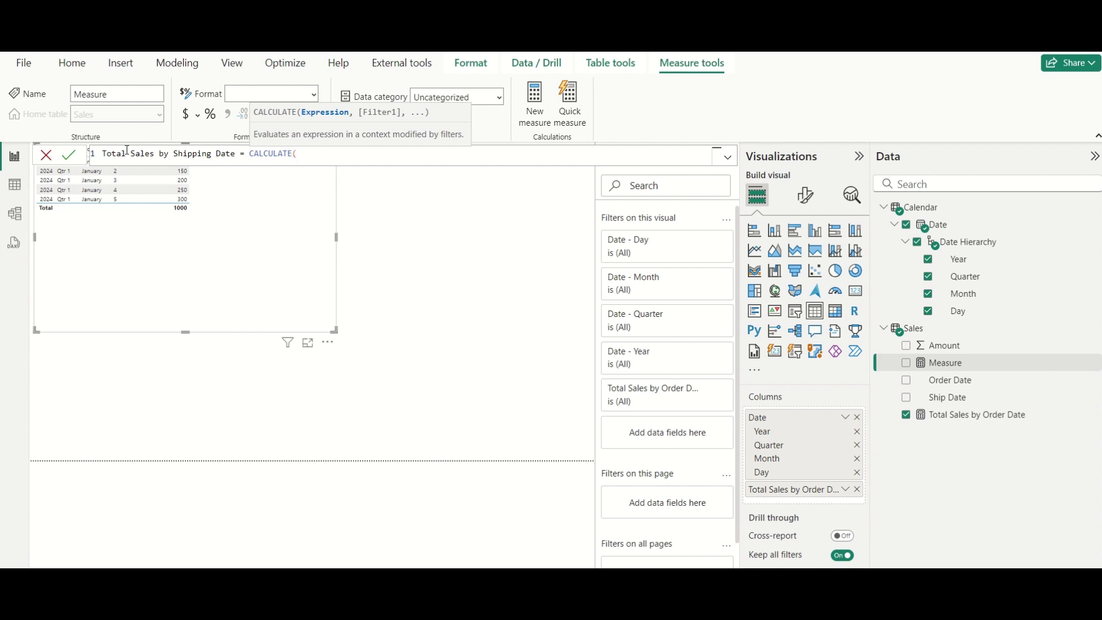
pyautogui.write('SUM(')
pyautogui.press('Down')
pyautogui.press('Down')
pyautogui.press('Down')
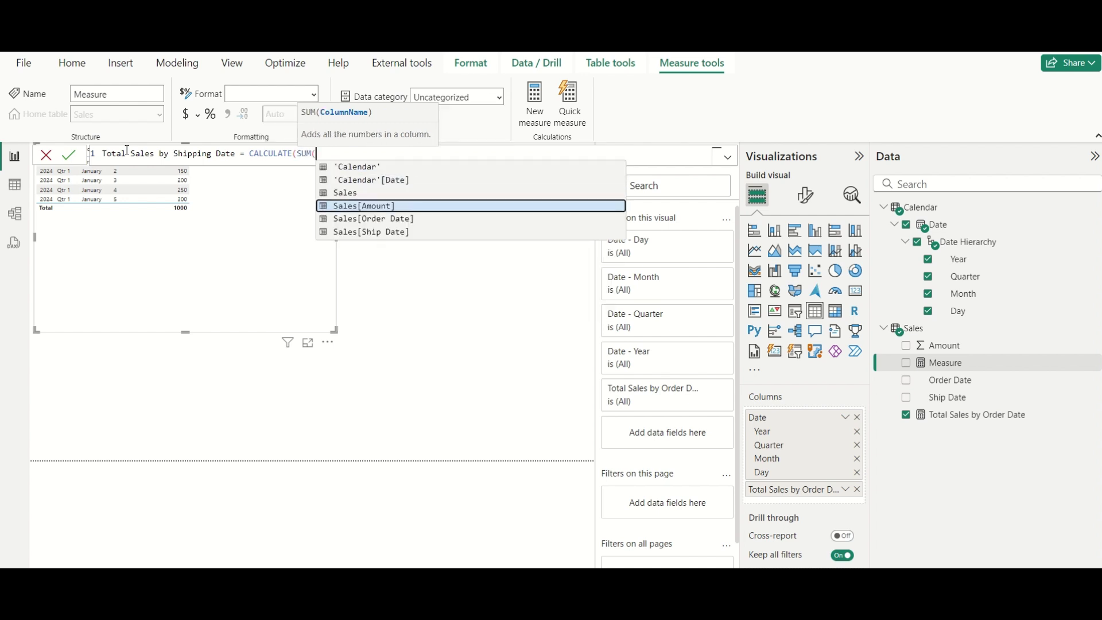
pyautogui.press('Tab')
pyautogui.write('),')
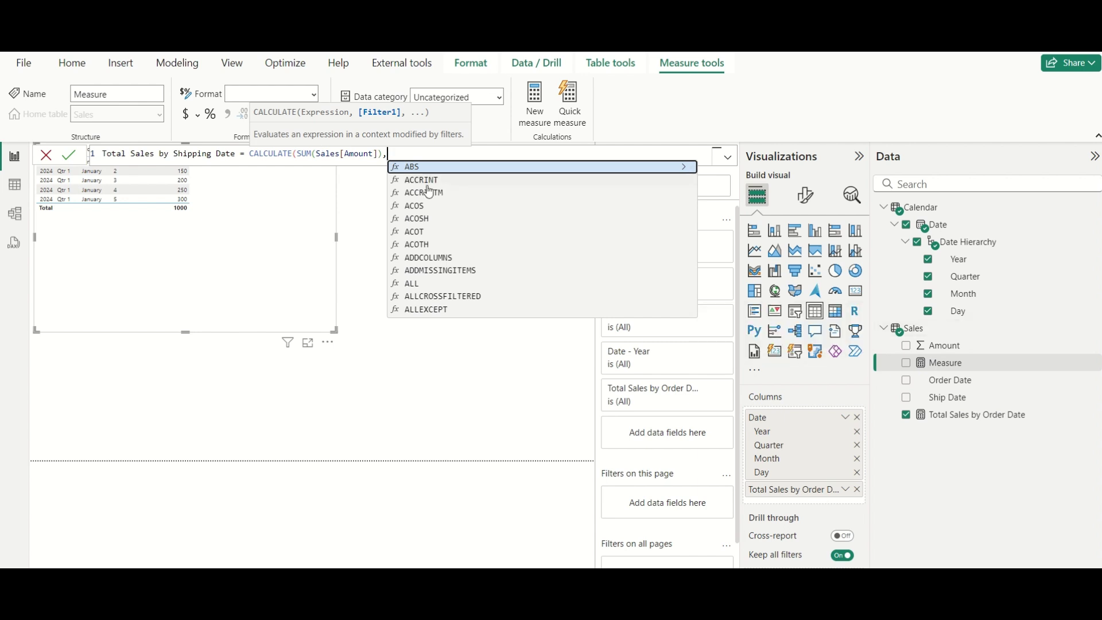
# Complete the measure with USERELATIONSHIP(Sales[Ship Date],'Calendar'[Date]) as the CALCULATE filter and commit the formula
pyautogui.write('USE')
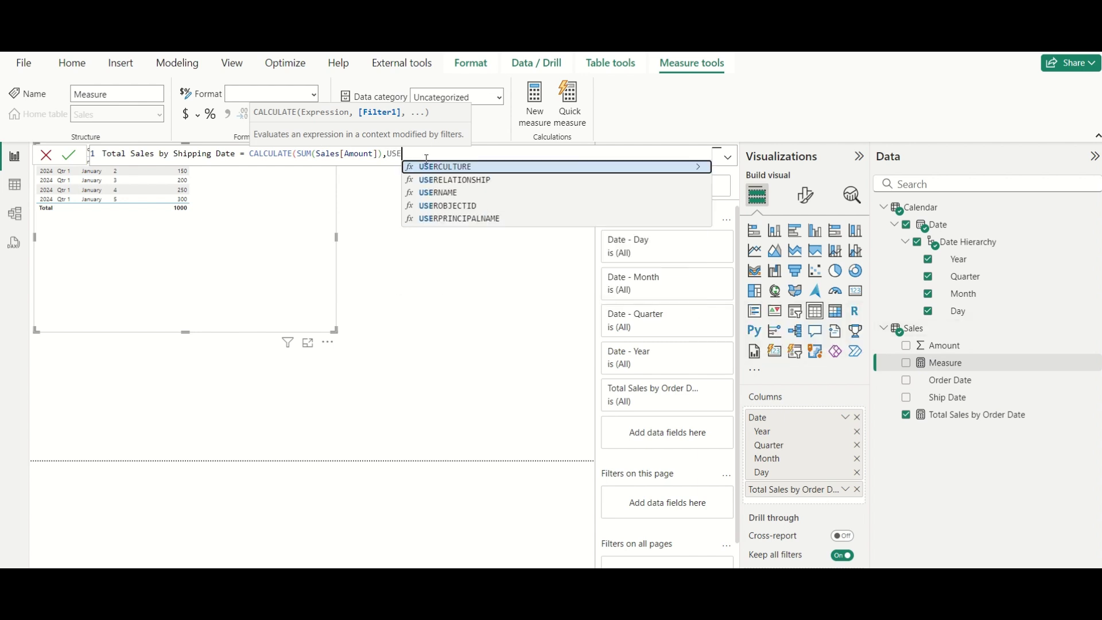
pyautogui.press('Down')
pyautogui.press('Tab')
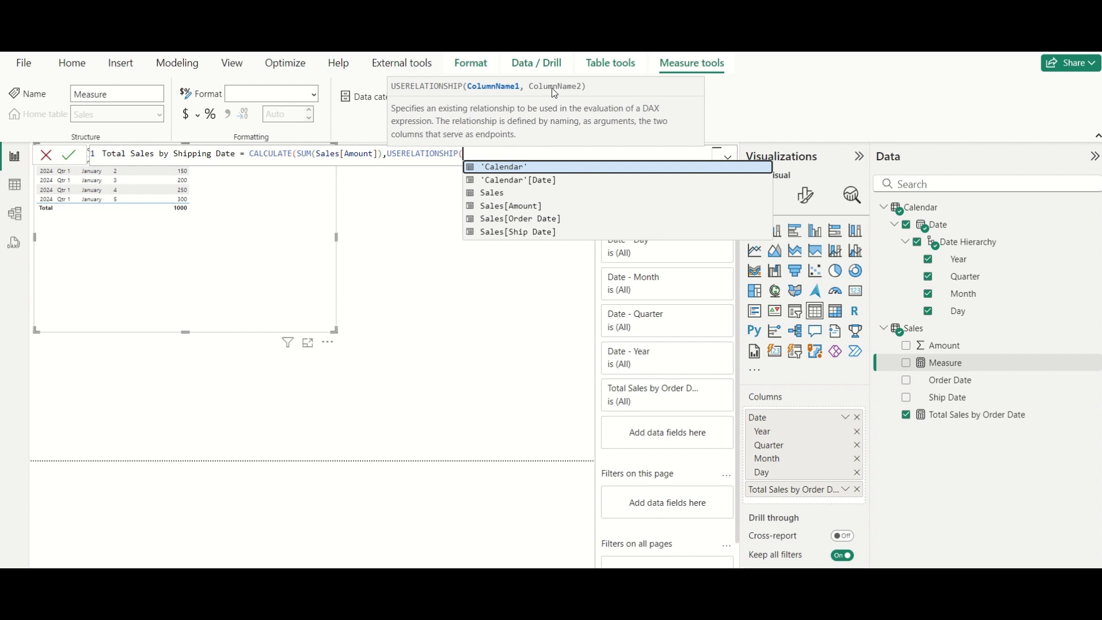
pyautogui.press('Down')
pyautogui.press('Down')
pyautogui.press('Down')
pyautogui.press('Down')
pyautogui.press('Down')
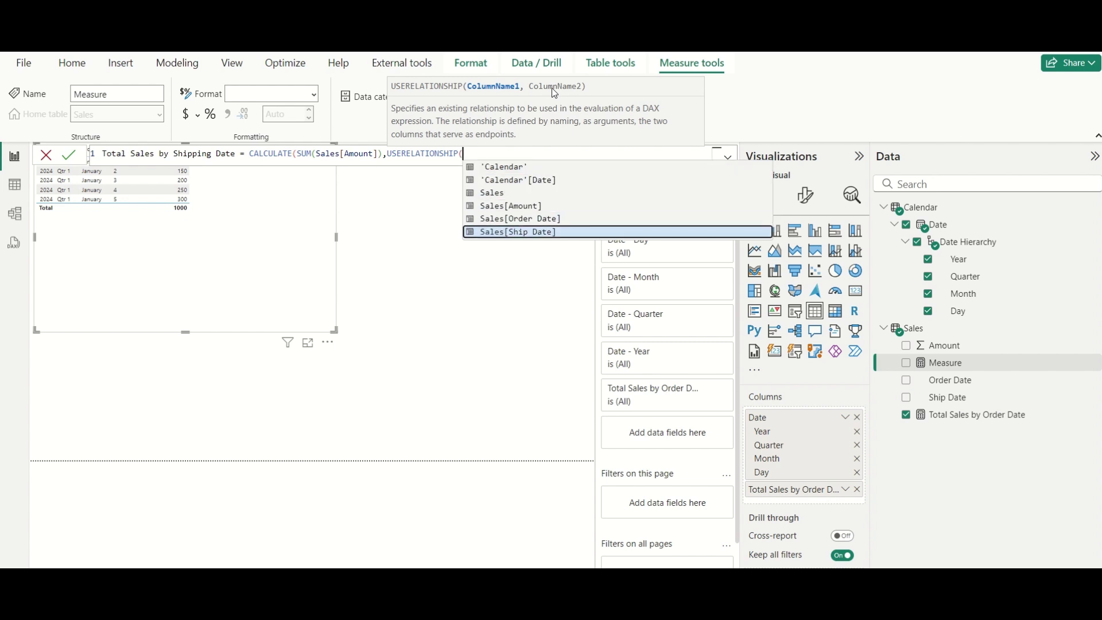
pyautogui.press('Tab')
pyautogui.write(',')
pyautogui.press('Down')
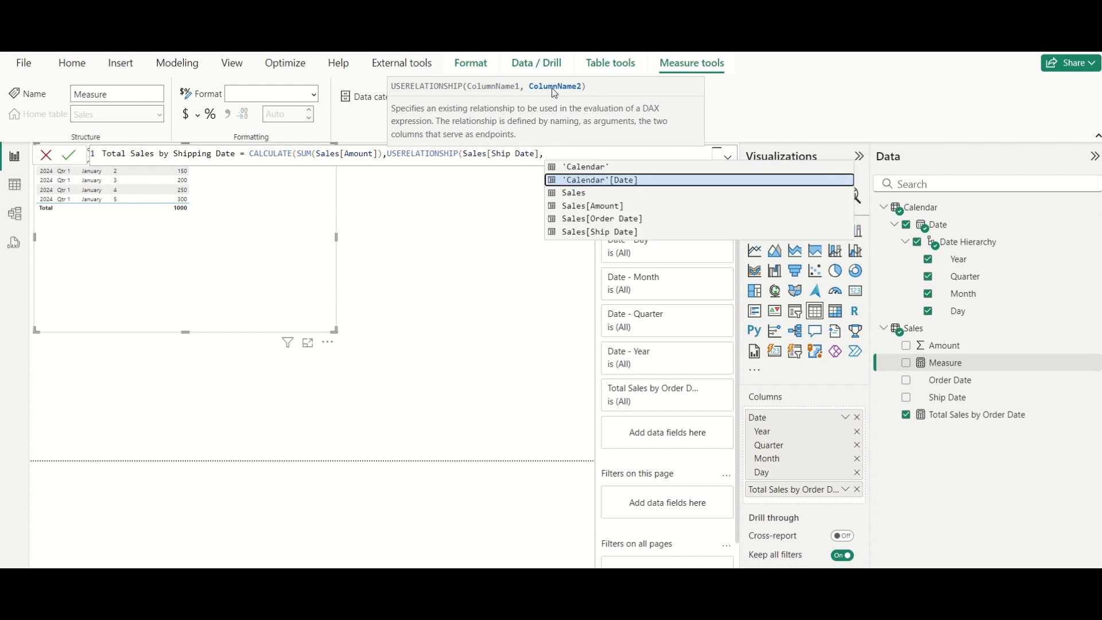
pyautogui.press('Tab')
pyautogui.write('))')
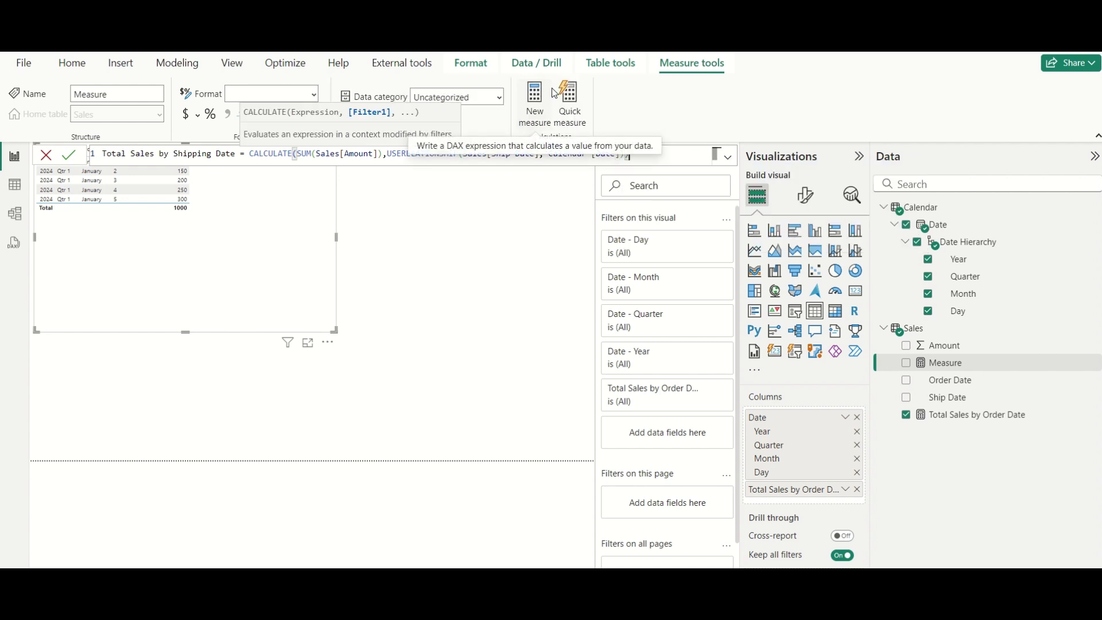
pyautogui.press('Return')
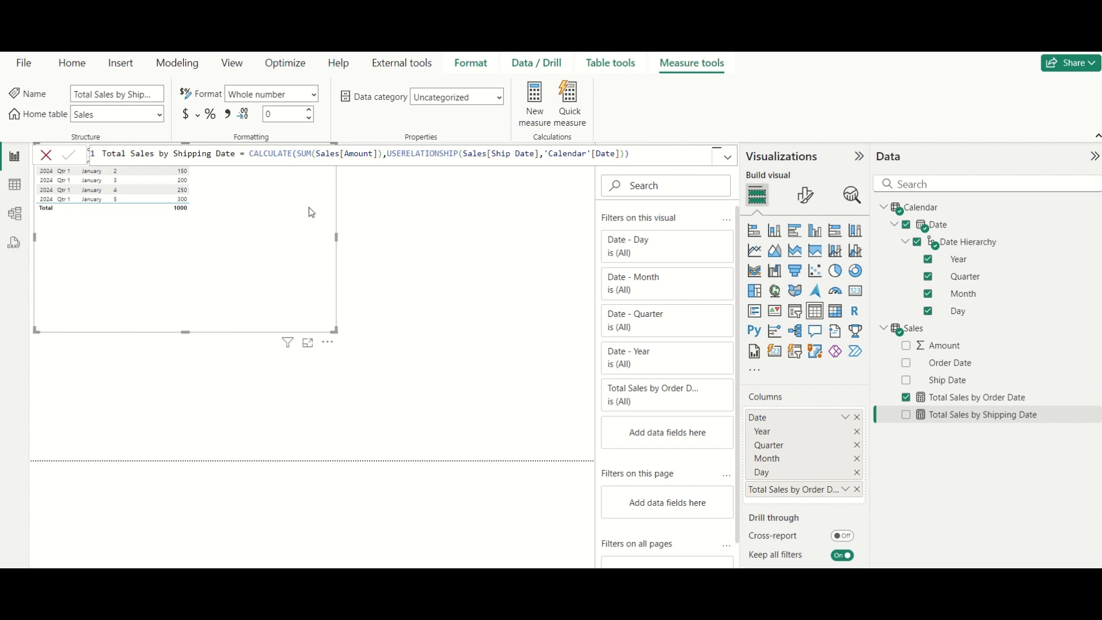
# Add the Total Sales by Shipping Date measure to the date table visual and move the visual lower on the page
pyautogui.moveTo(931, 425); pyautogui.dragTo(827, 489)
pyautogui.moveTo(314, 291); pyautogui.dragTo(375, 390)
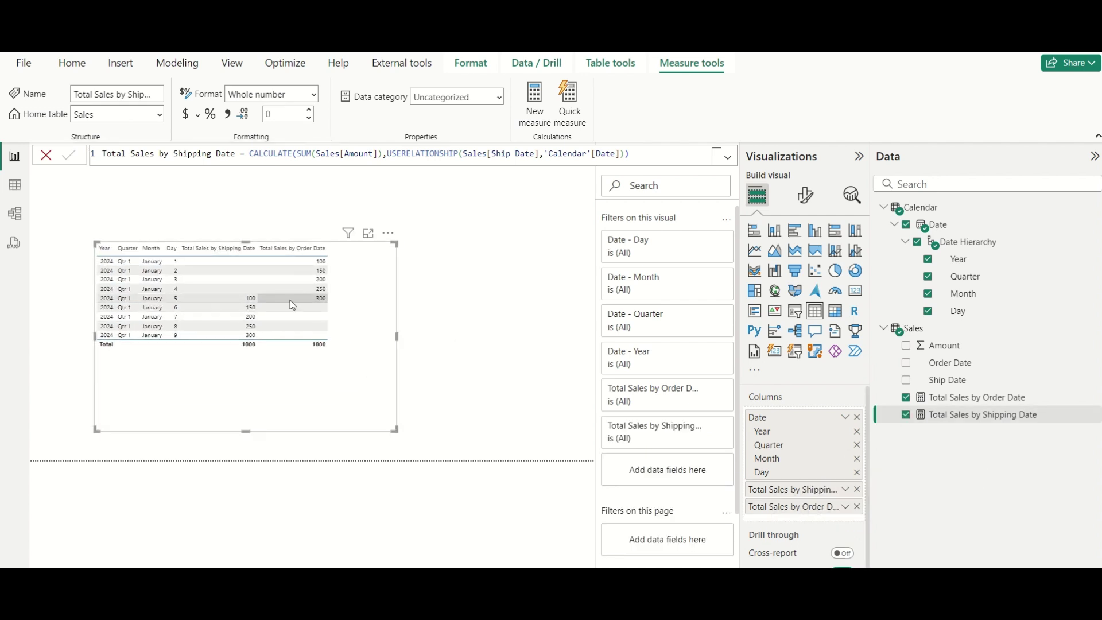
# Create a separate table visual with Order Date, Ship Date and Amount from Sales, and move it off the date table
pyautogui.click(500, 278)
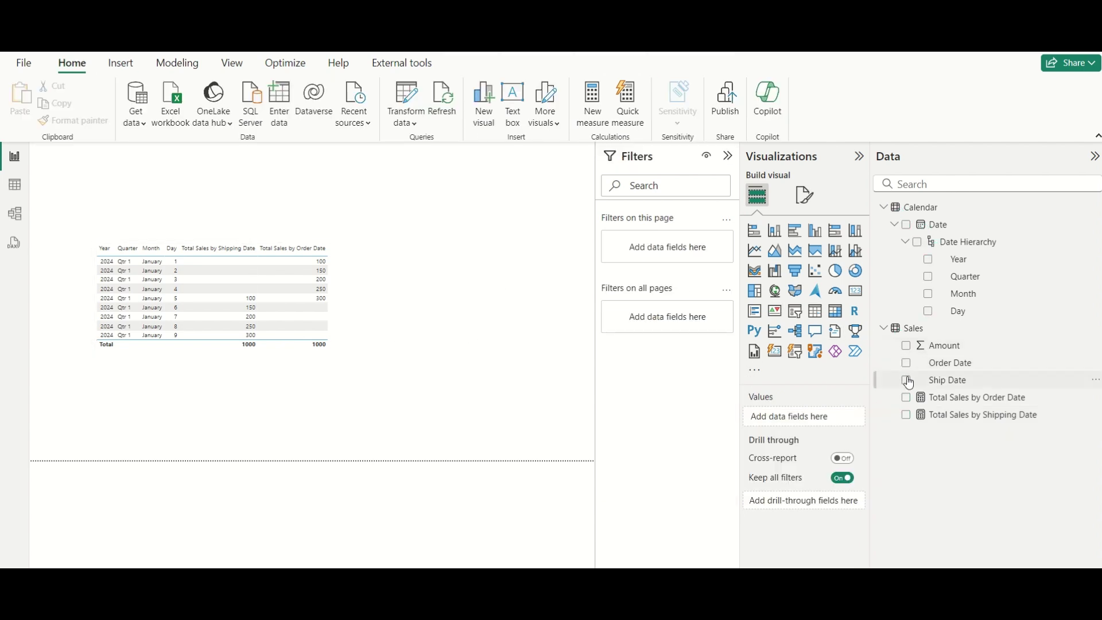
pyautogui.click(907, 363)
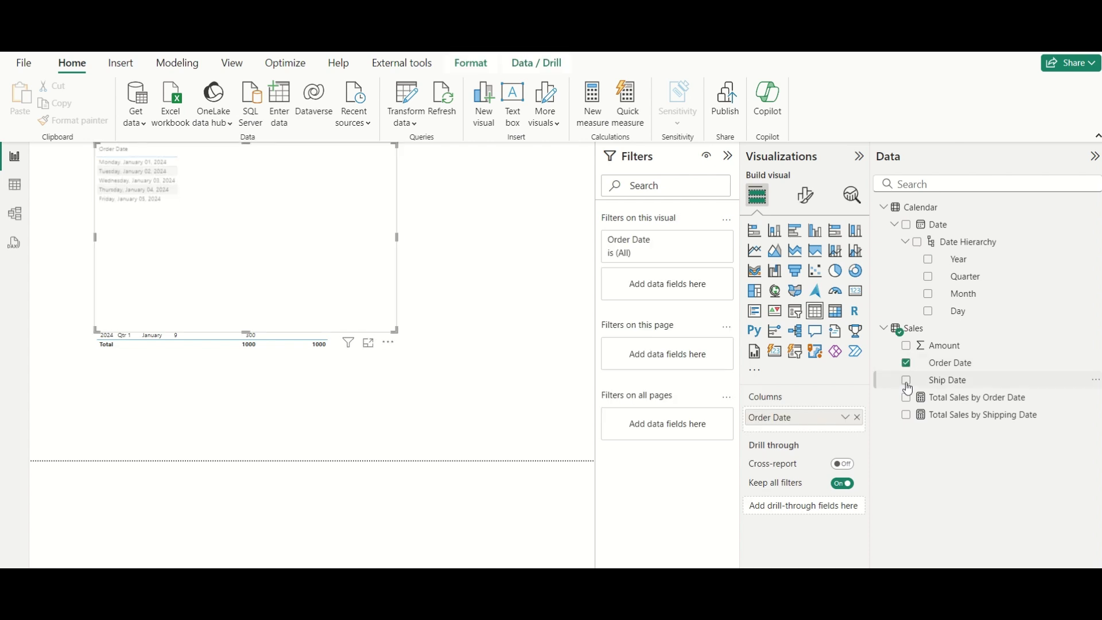
pyautogui.click(907, 380)
pyautogui.click(907, 346)
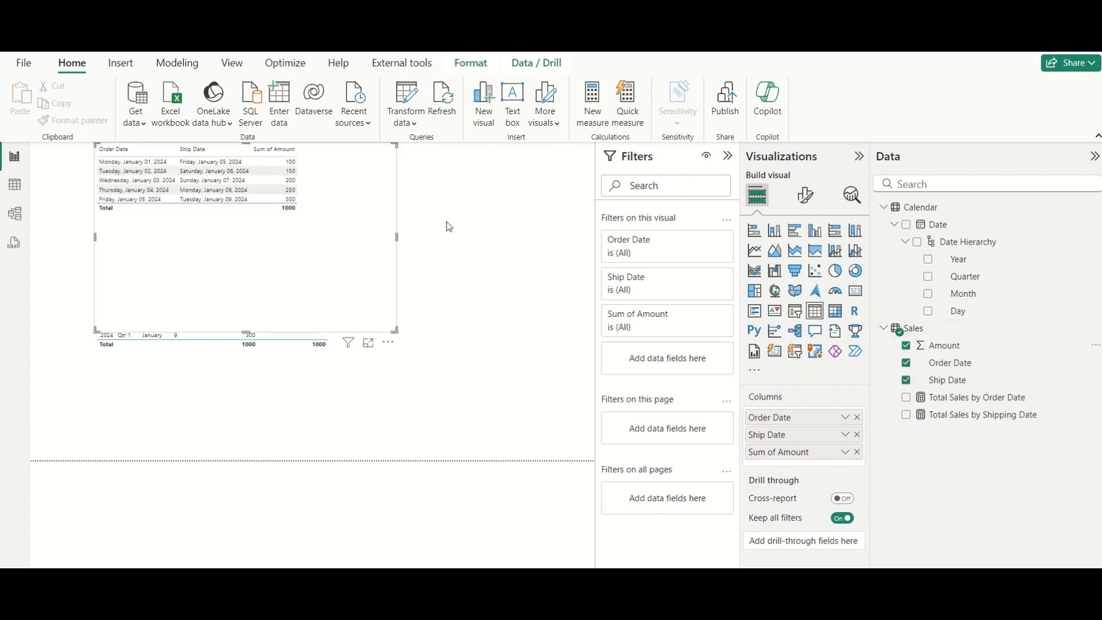
pyautogui.moveTo(366, 231); pyautogui.dragTo(566, 241)
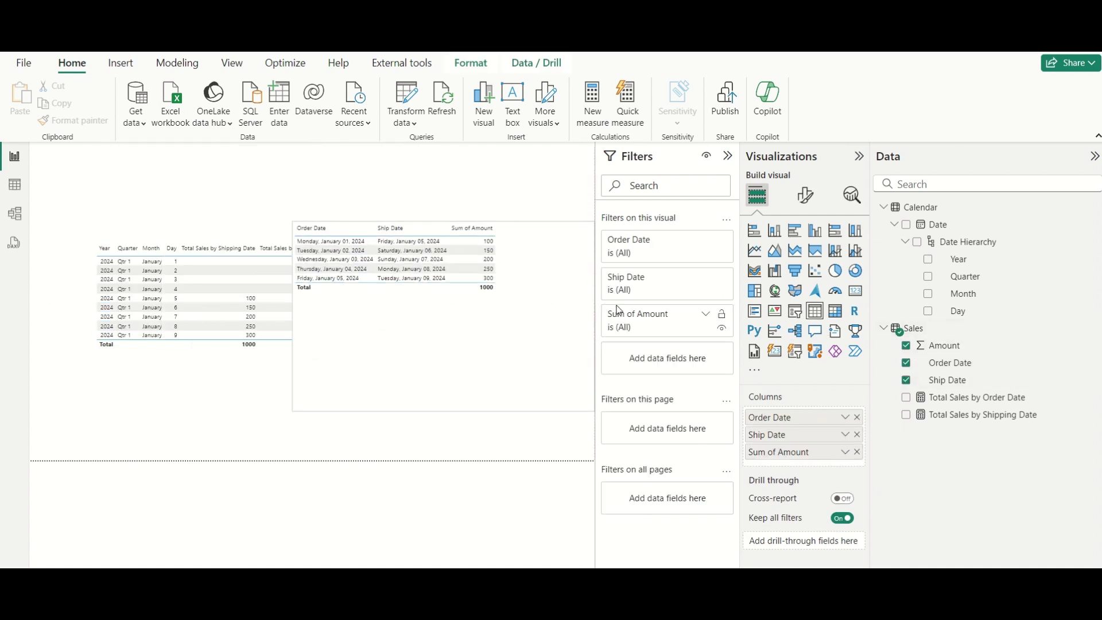
# Shift the date table clear of the other visual and put Total Sales by Order Date before Total Sales by Shipping Date
pyautogui.moveTo(343, 370); pyautogui.dragTo(324, 385)
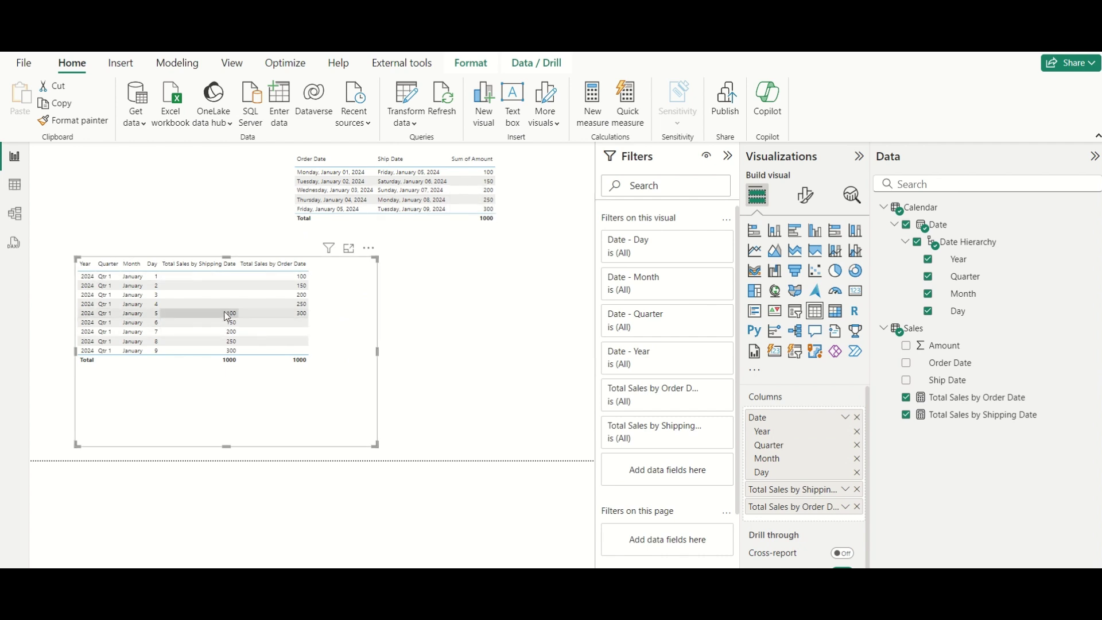
pyautogui.moveTo(820, 508); pyautogui.dragTo(820, 492)
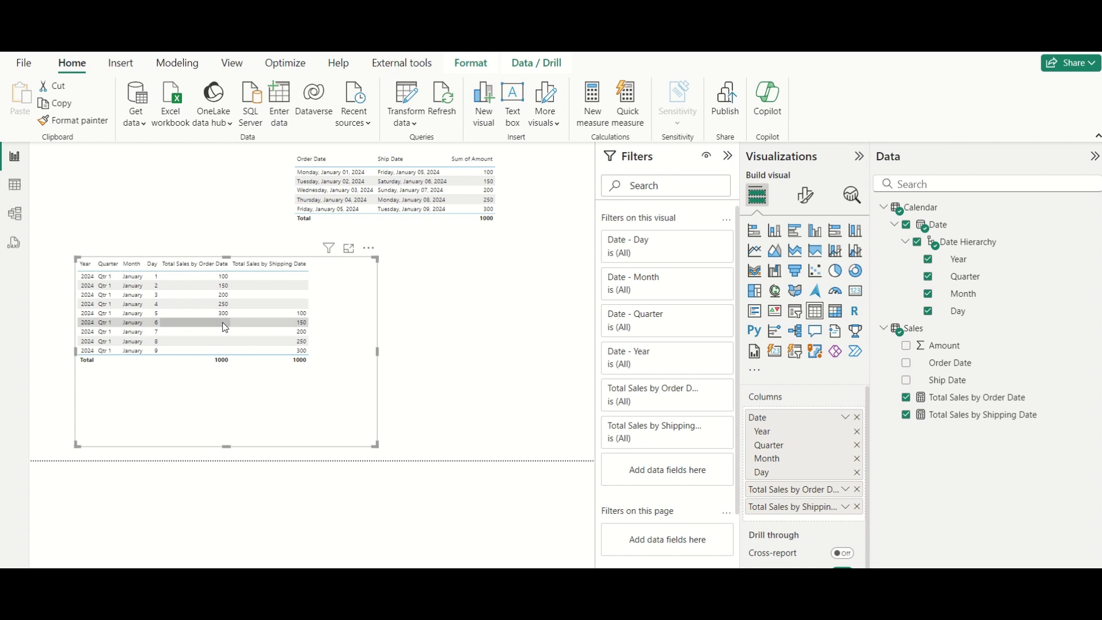
# Edit the Total Sales by Order Date measure so SUM(Sales[Amount]) is stored in a variable named A
pyautogui.click(1011, 397)
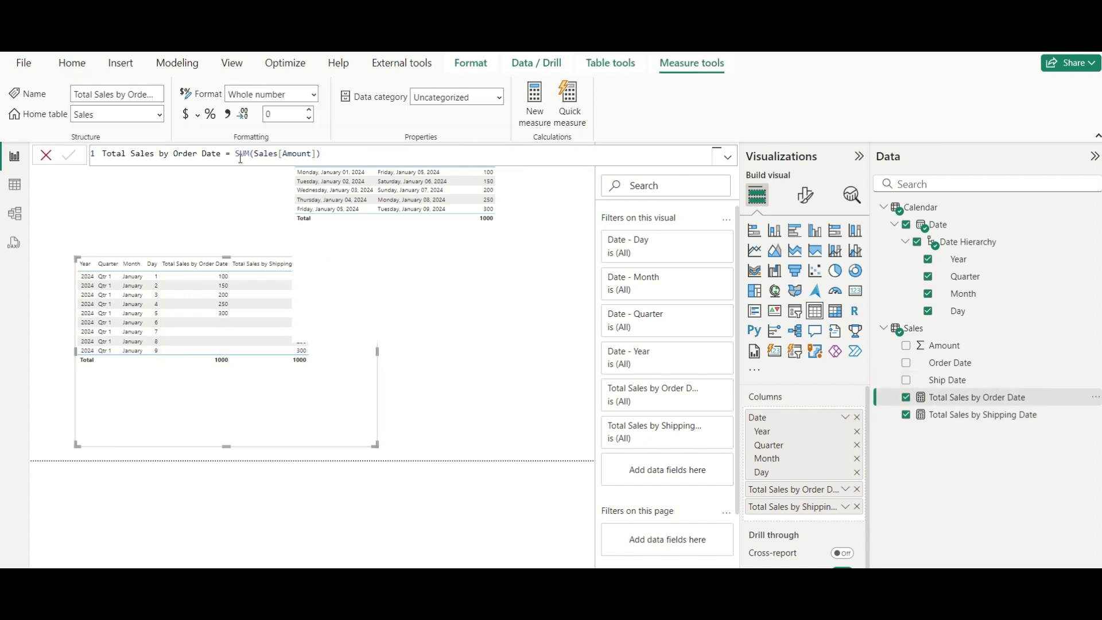
pyautogui.doubleClick(241, 155)
pyautogui.write('VAR A')
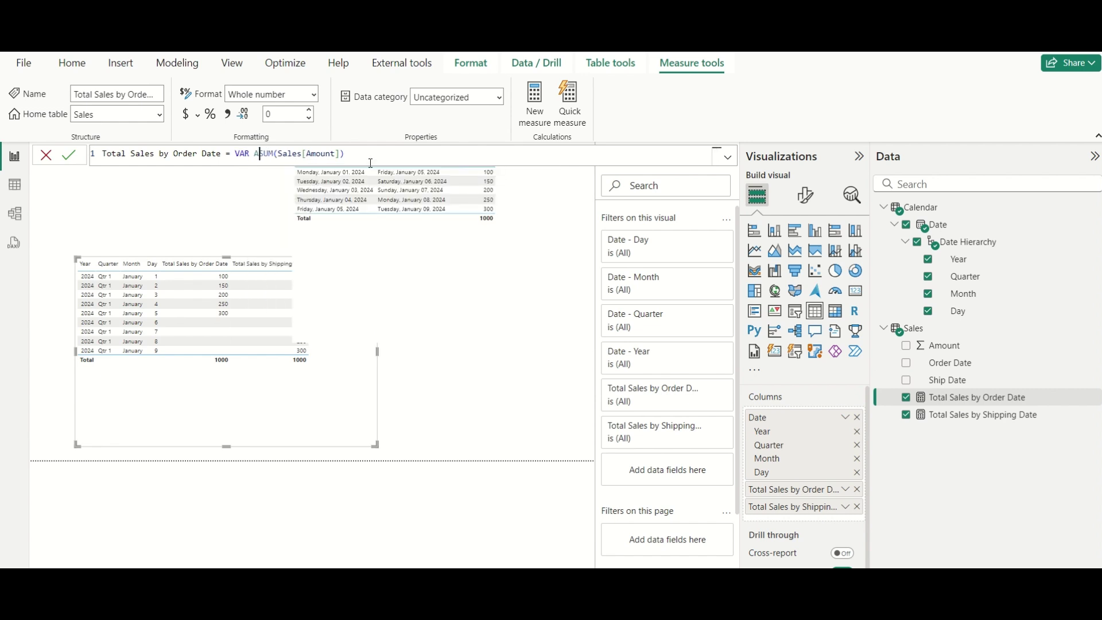
pyautogui.write(' =')
pyautogui.hotkey('shift', 'End')
pyautogui.click(371, 164)
pyautogui.click(728, 157)
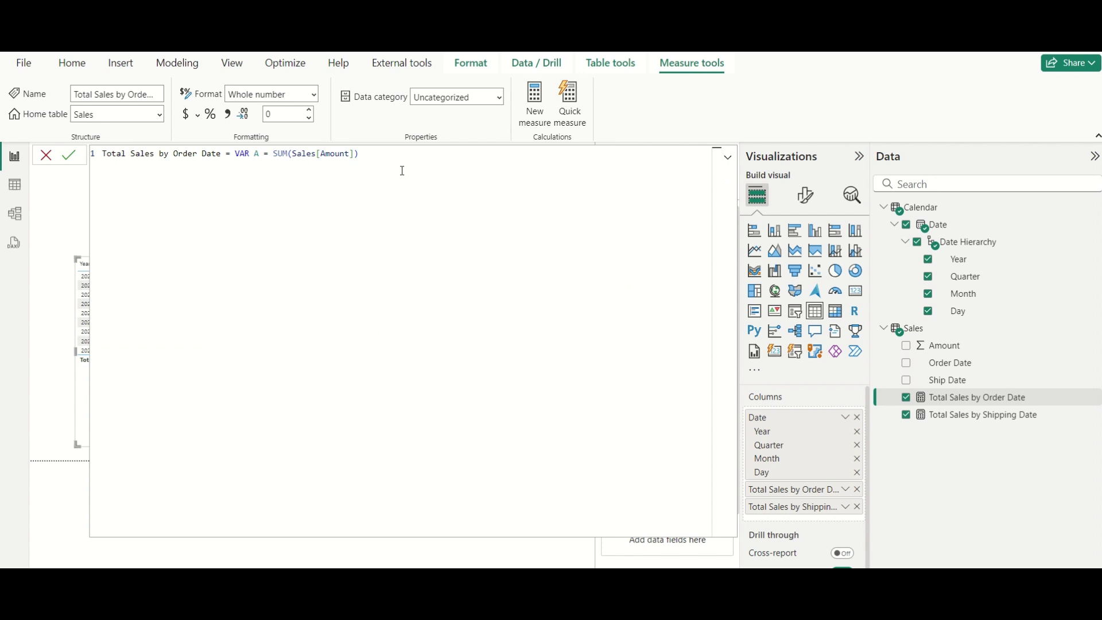
# Add RETURN IF(ISBLANK(A),0,A) to the Total Sales by Order Date measure, commit it and close the formula editor
pyautogui.write('RETURN IF(ISBLANK(')
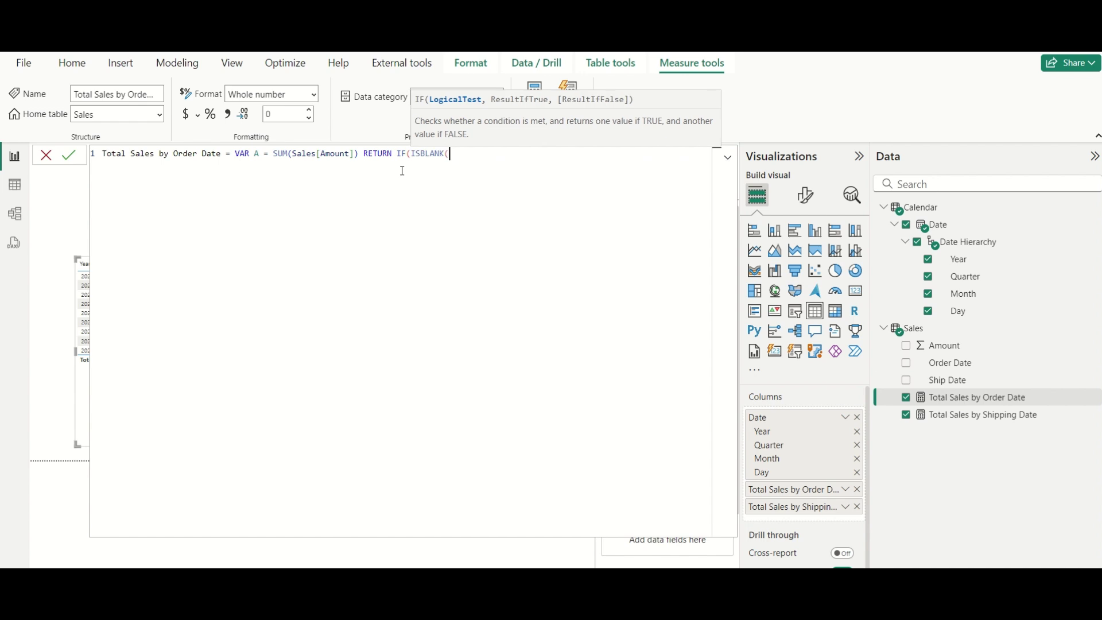
pyautogui.write('A),')
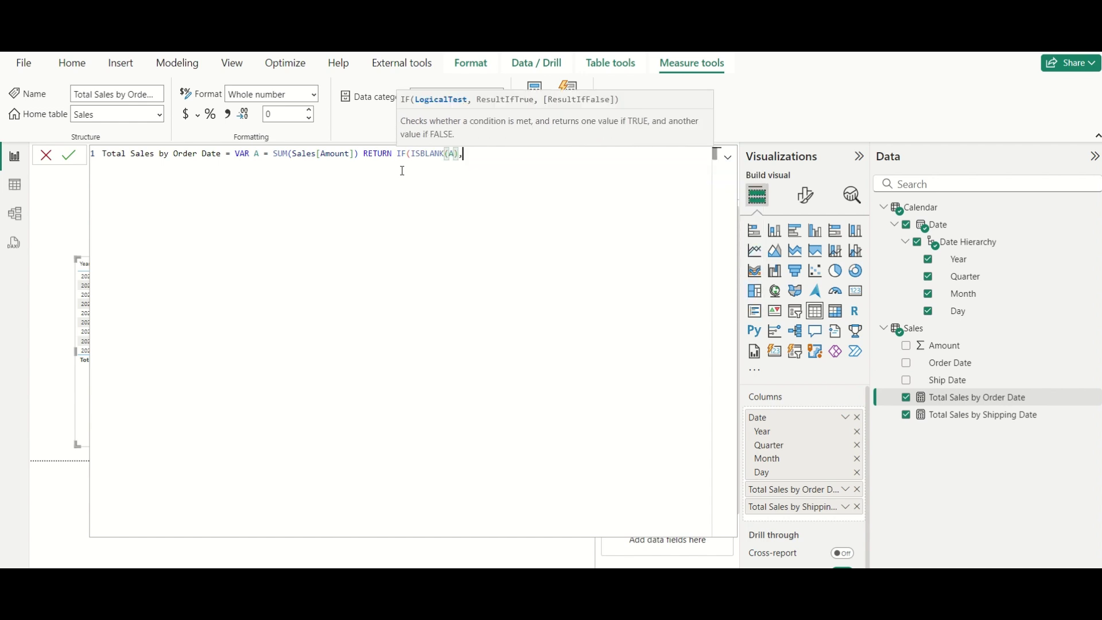
pyautogui.write('0,A)')
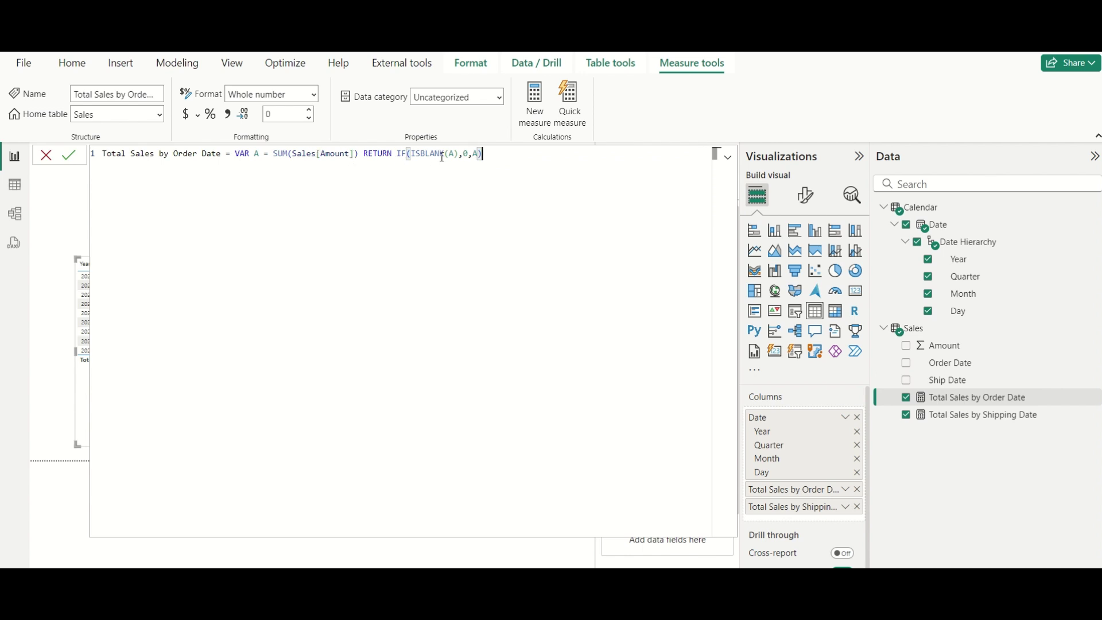
pyautogui.doubleClick(464, 154)
pyautogui.click(69, 155)
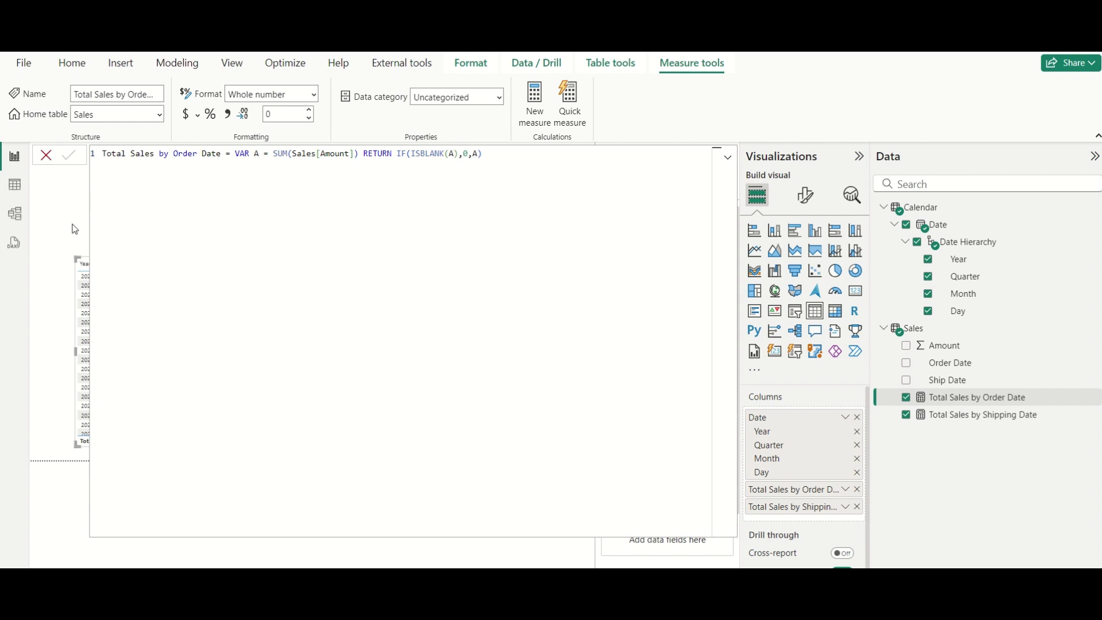
pyautogui.click(46, 155)
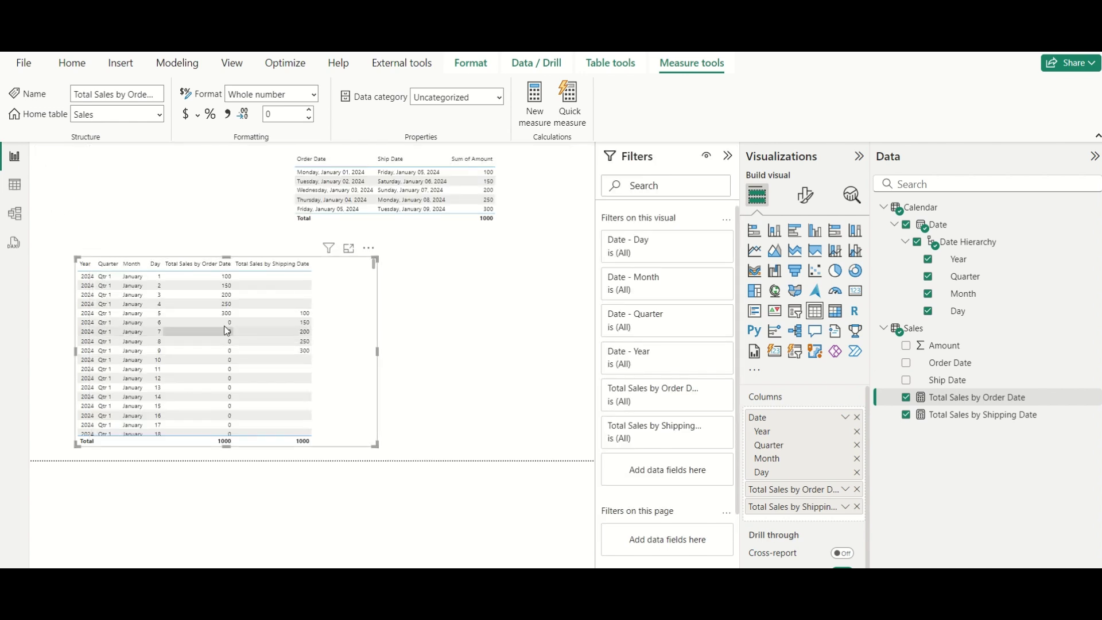
# Check the Total Sales by Order Date values across the date table's rows, returning to the first January dates
pyautogui.scroll(-20, 228, 331)
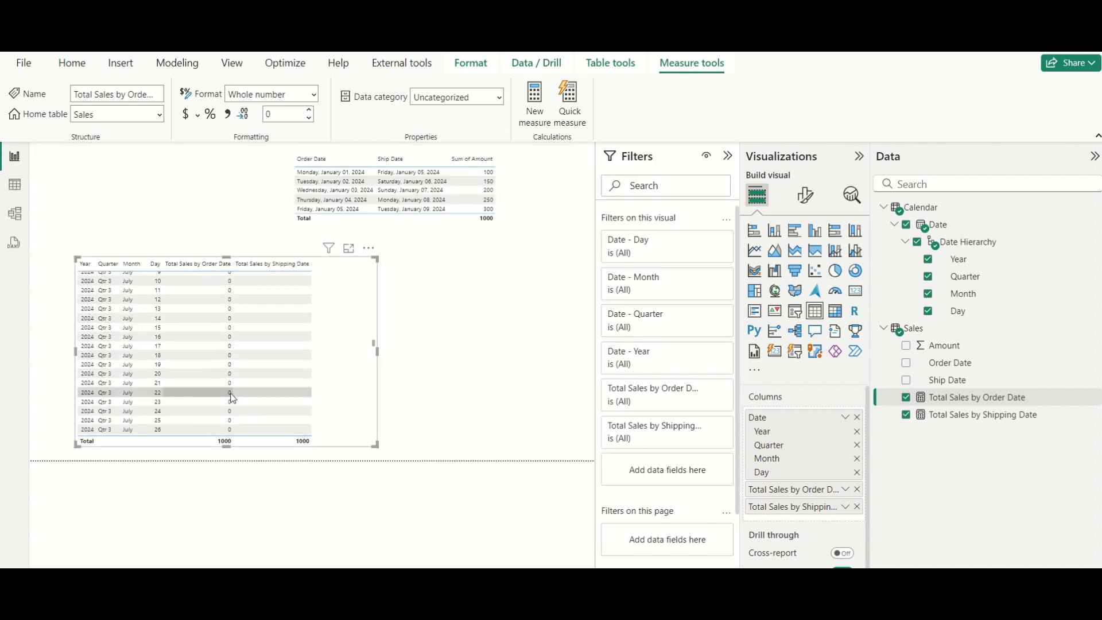
pyautogui.scroll(20, 232, 398)
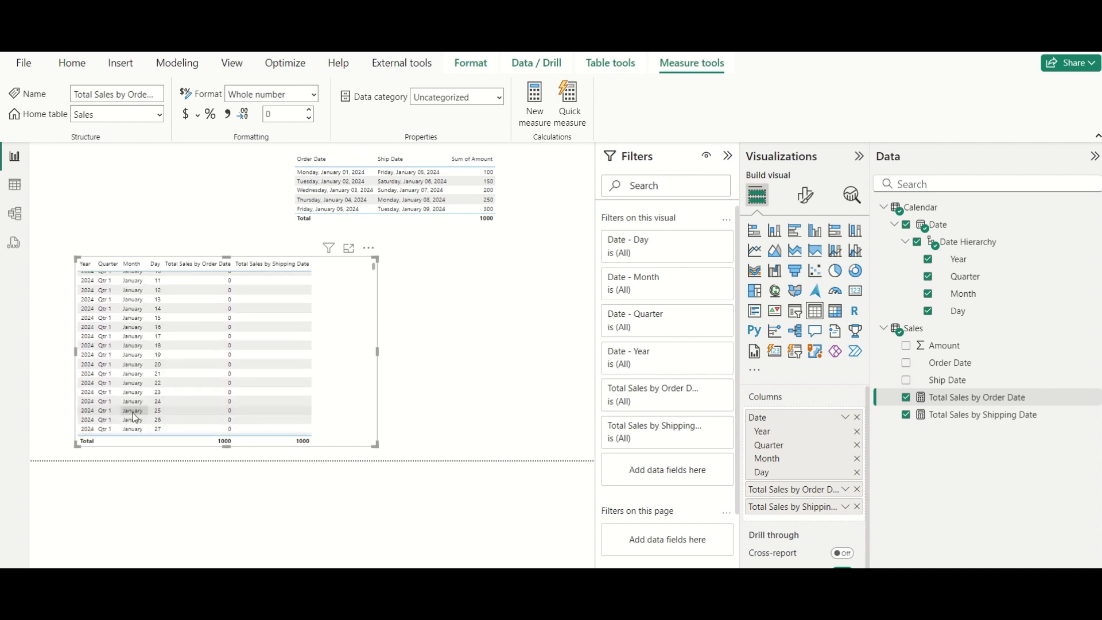
pyautogui.scroll(4, 135, 417)
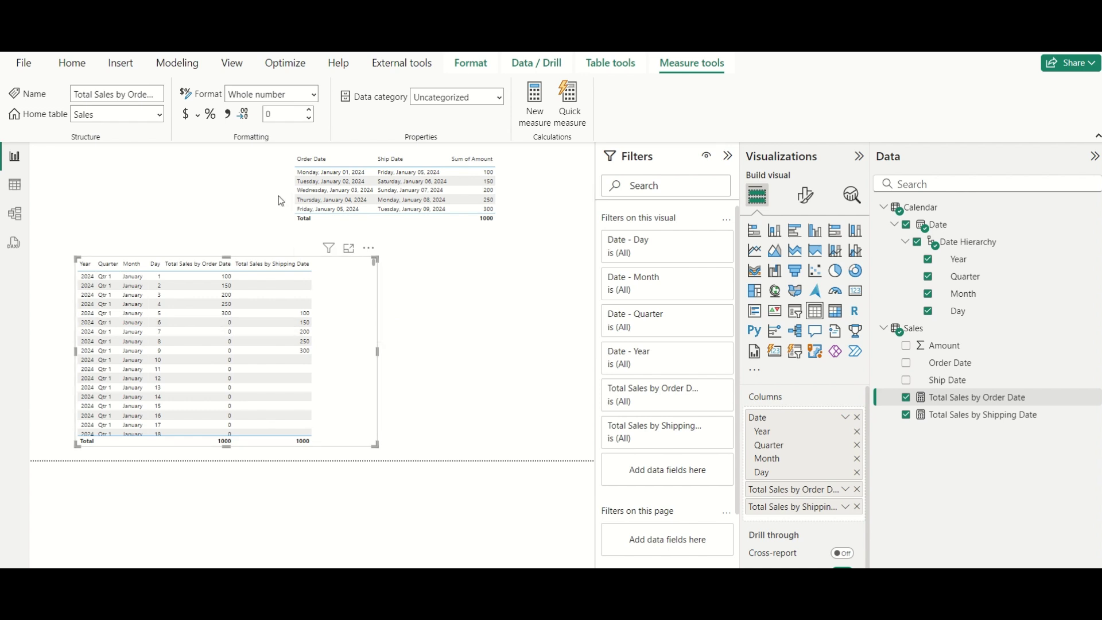
# Enlarge the Sales table in the model diagram so that all its columns and measures fit
pyautogui.click(14, 214)
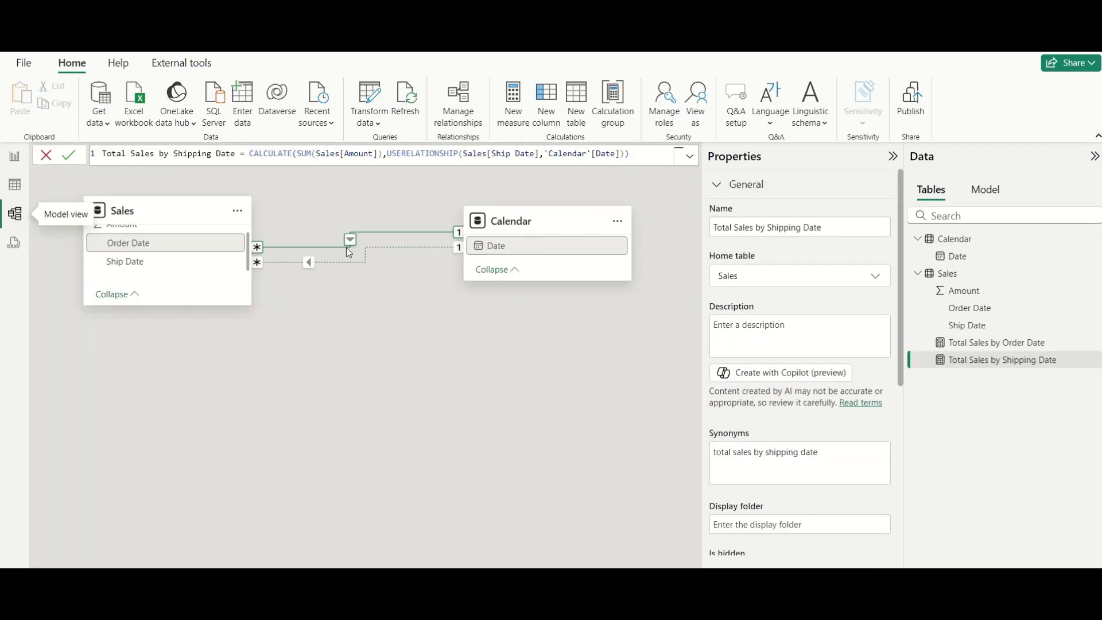
pyautogui.moveTo(204, 305); pyautogui.dragTo(204, 421)
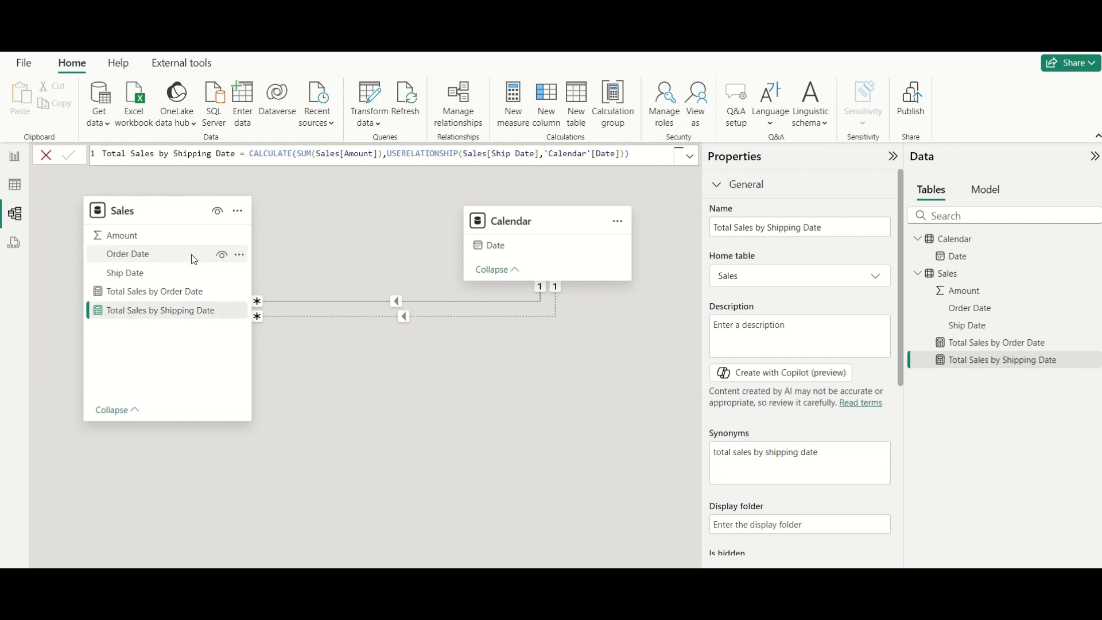
# Review the Total Sales by Shipping Date formula on the report page, then select the Order Date and Ship Date table
pyautogui.click(15, 161)
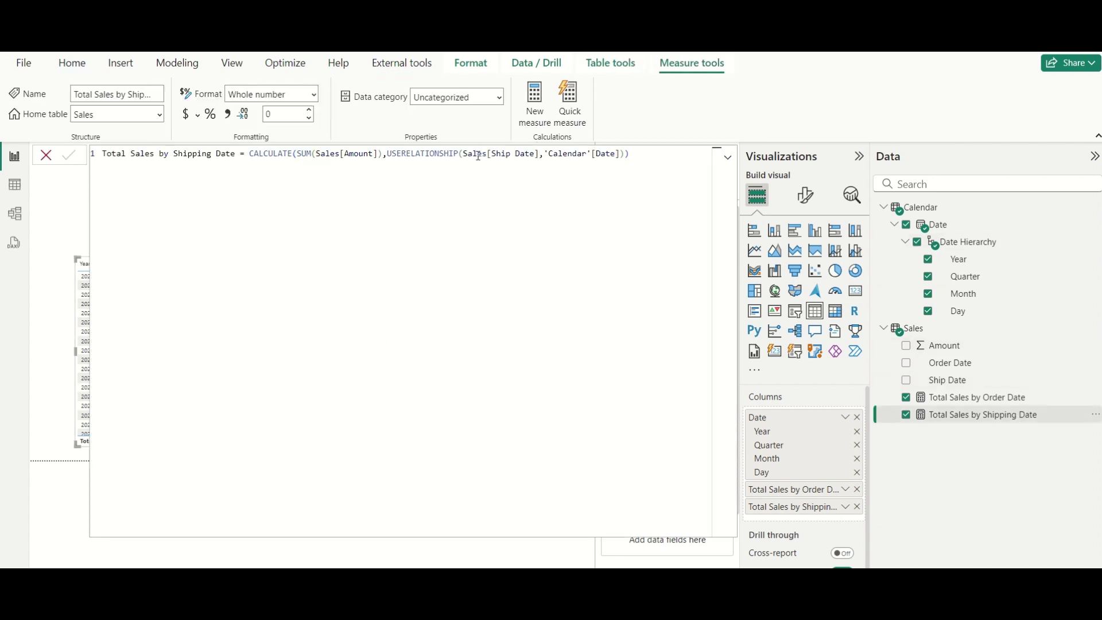
pyautogui.click(728, 157)
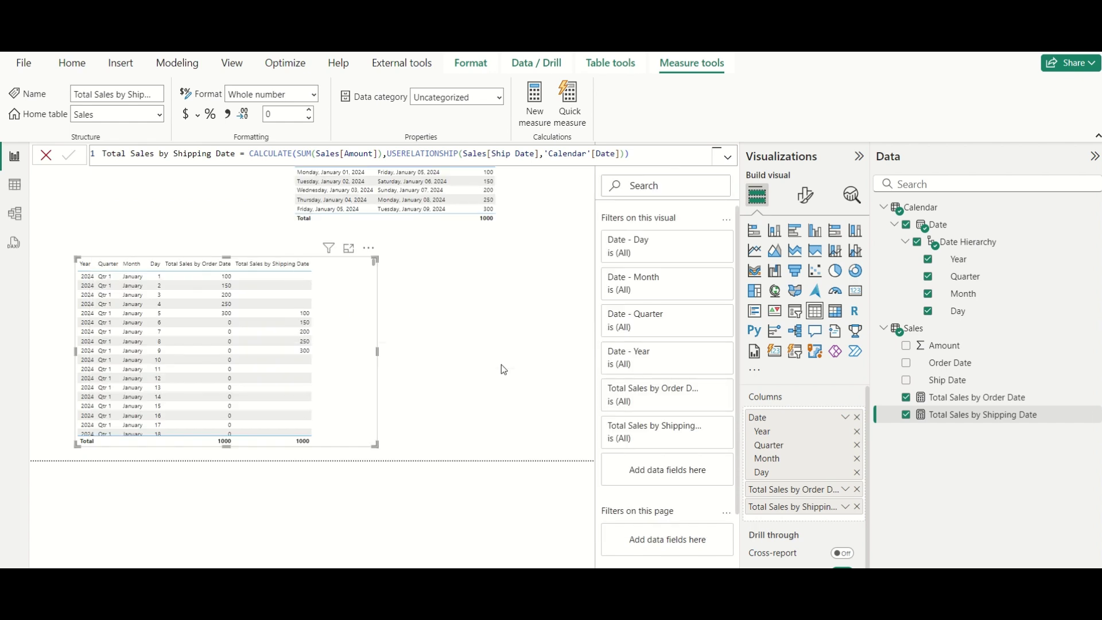
pyautogui.click(133, 184)
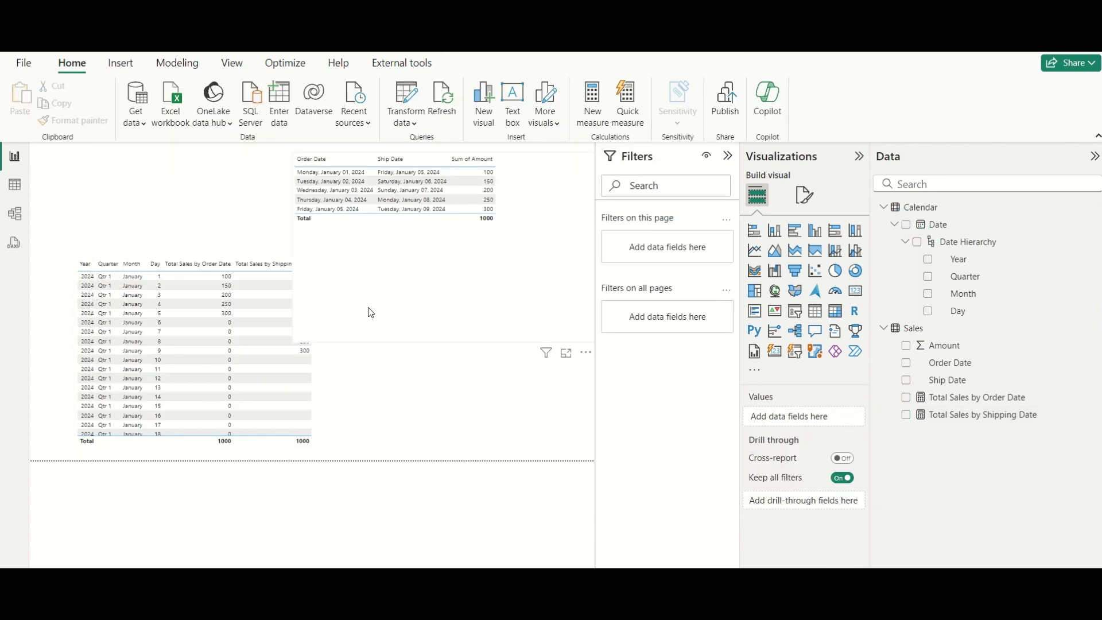
pyautogui.click(426, 310)
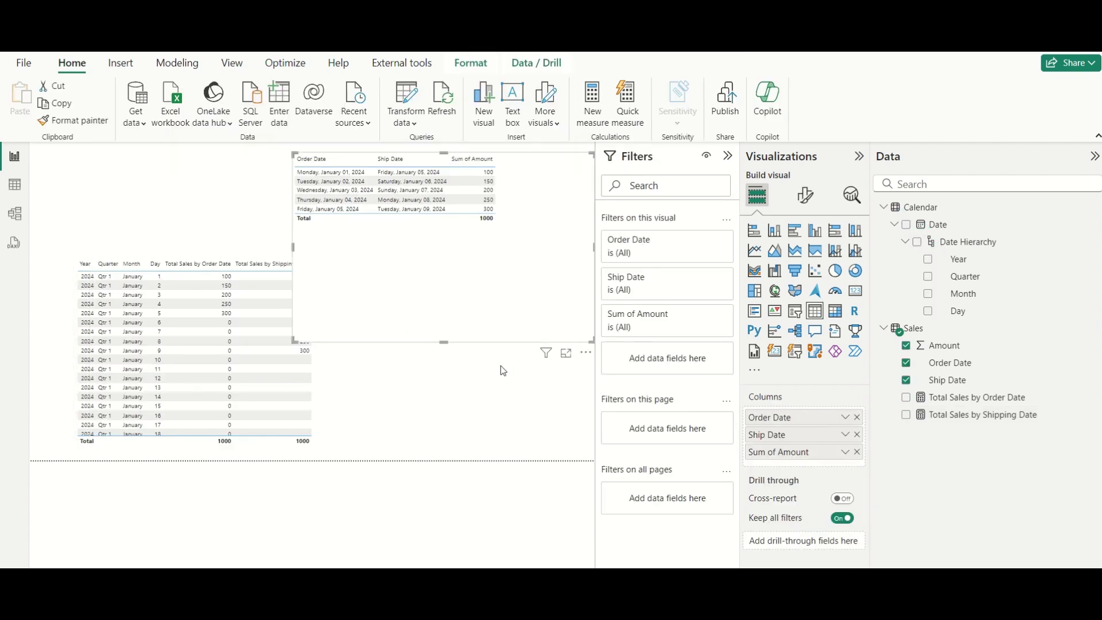